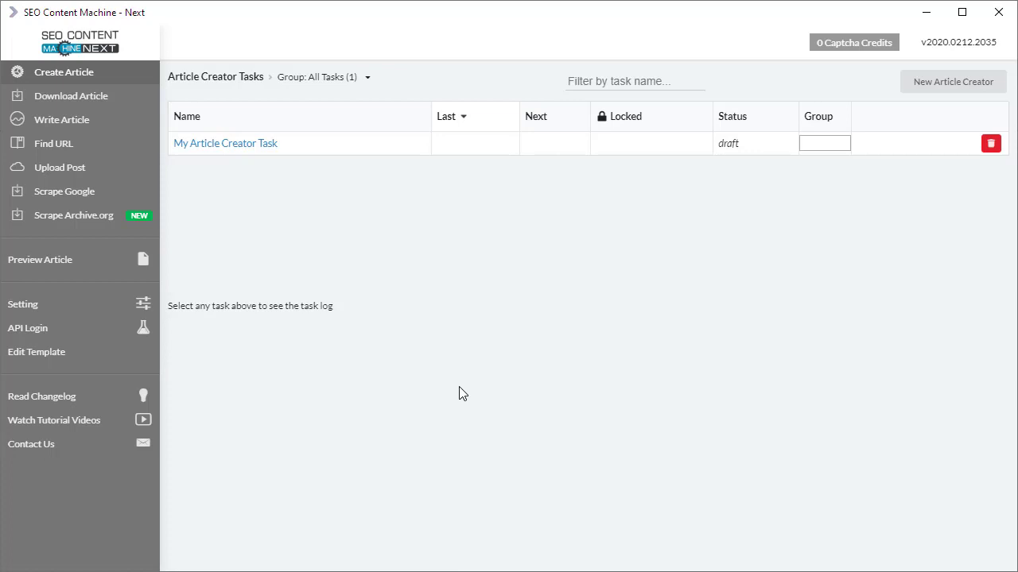
Open the article preview editor and look at the Edit > Re-write spinner options without spinning.
left_click(129, 259)
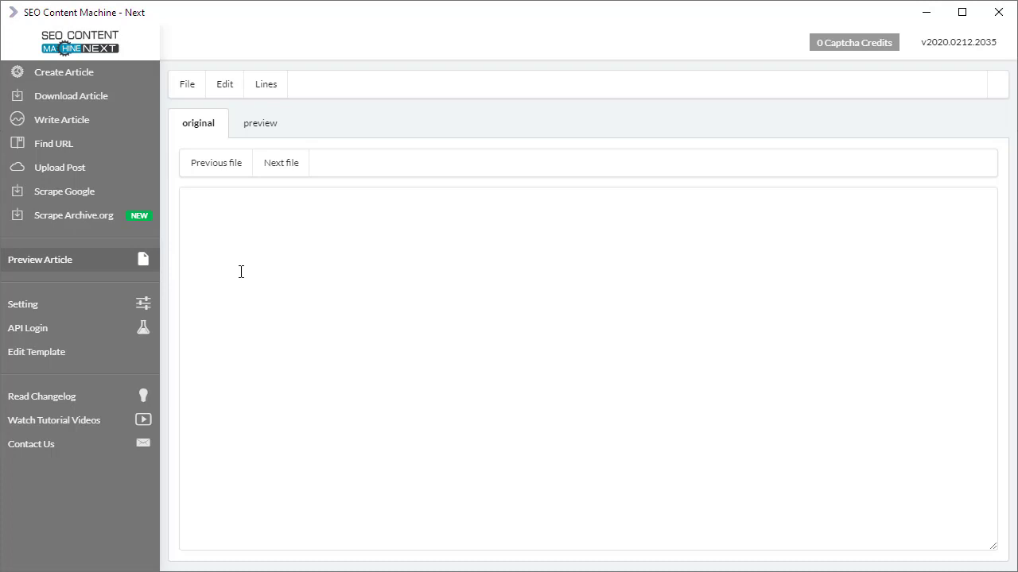
left_click(253, 273)
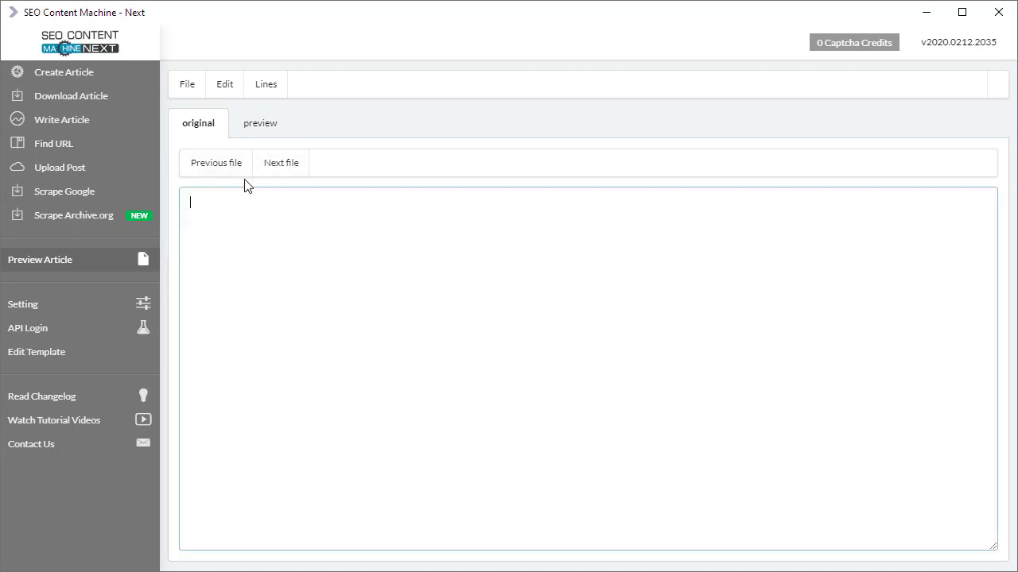
left_click(225, 84)
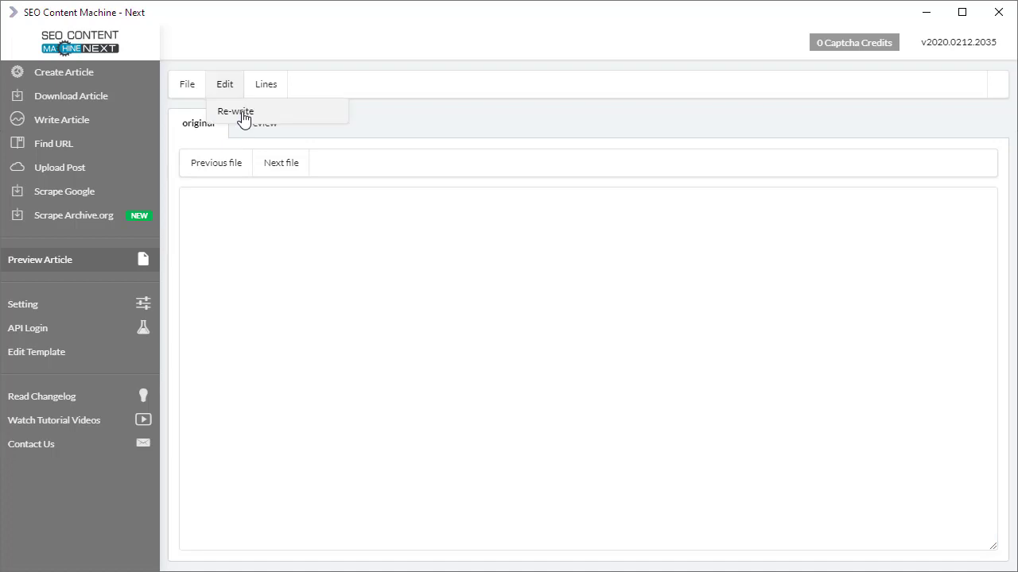
left_click(441, 280)
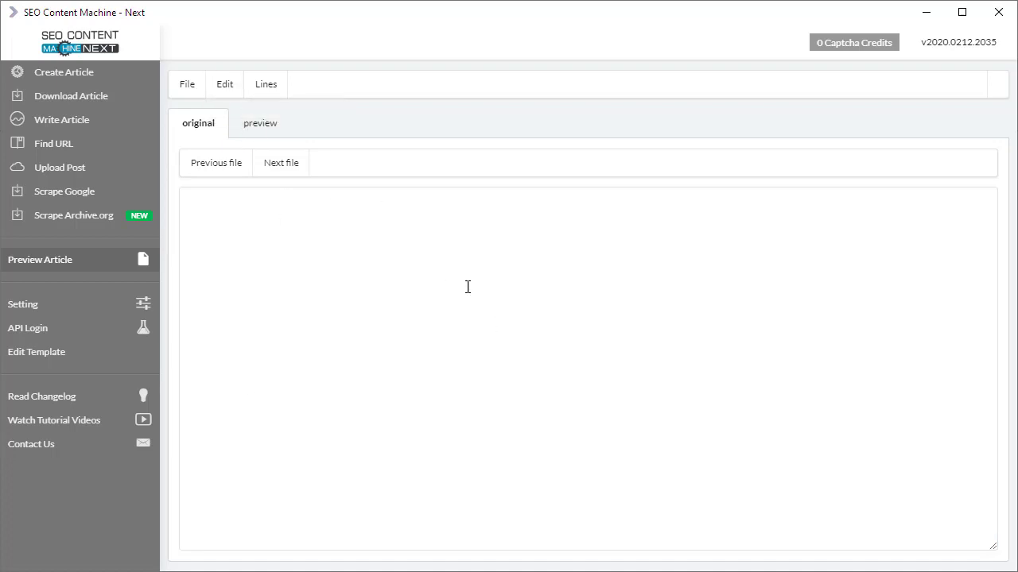
left_click(224, 84)
left_click(235, 108)
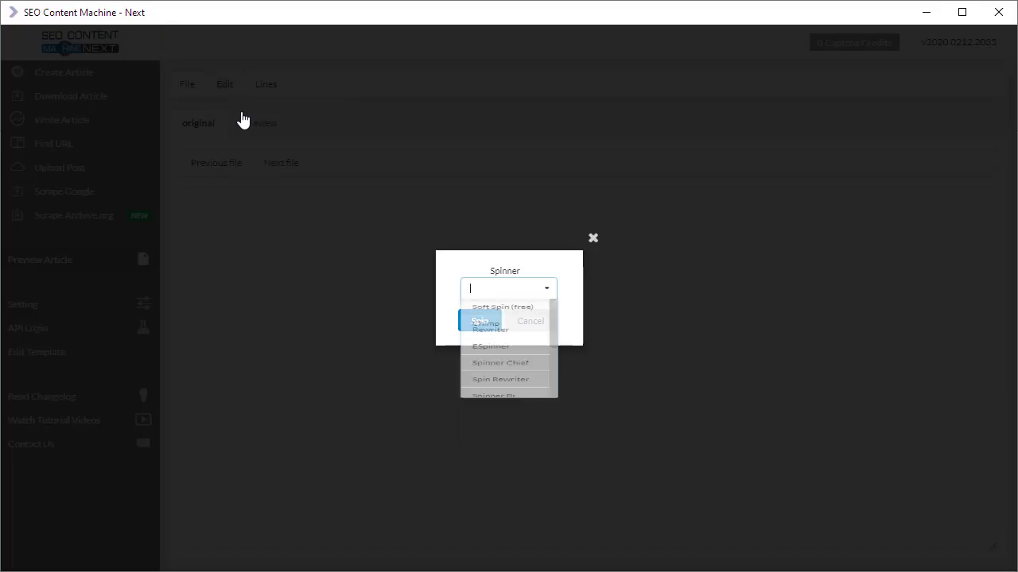
left_click(595, 327)
left_click(590, 240)
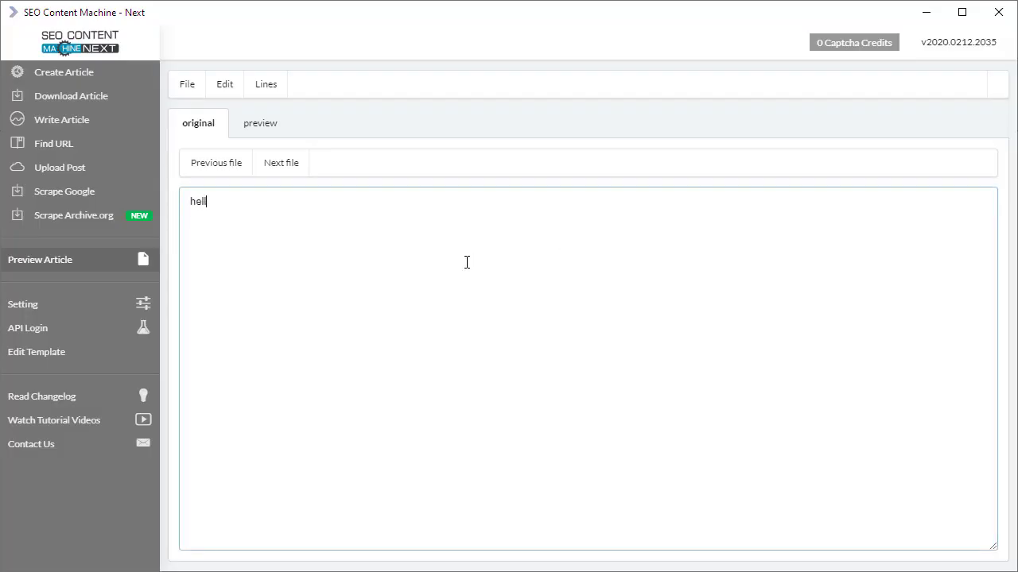
Spin the typed text 'hello world' into {hello|howdy|hiya} world with the free Soft Spin spinner.
type("hello world")
key("ctrl+a")
left_click(224, 84)
left_click(235, 110)
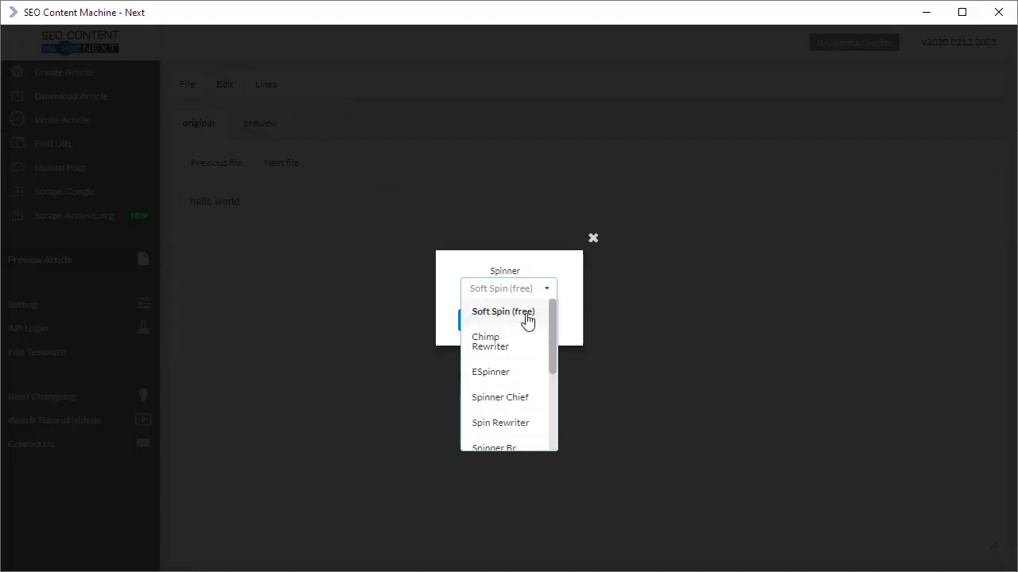
left_click(526, 320)
left_click(477, 328)
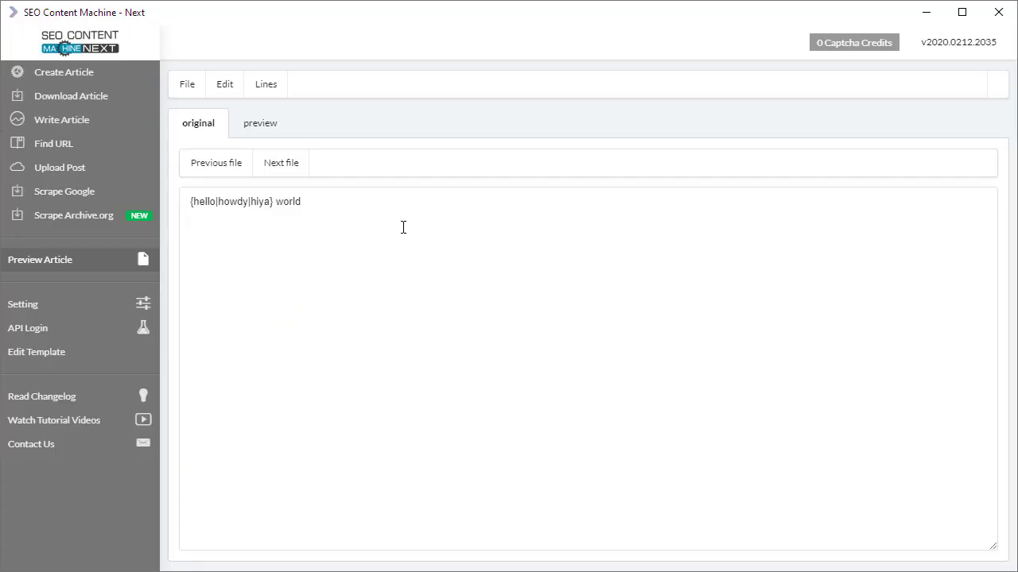
left_click(403, 229)
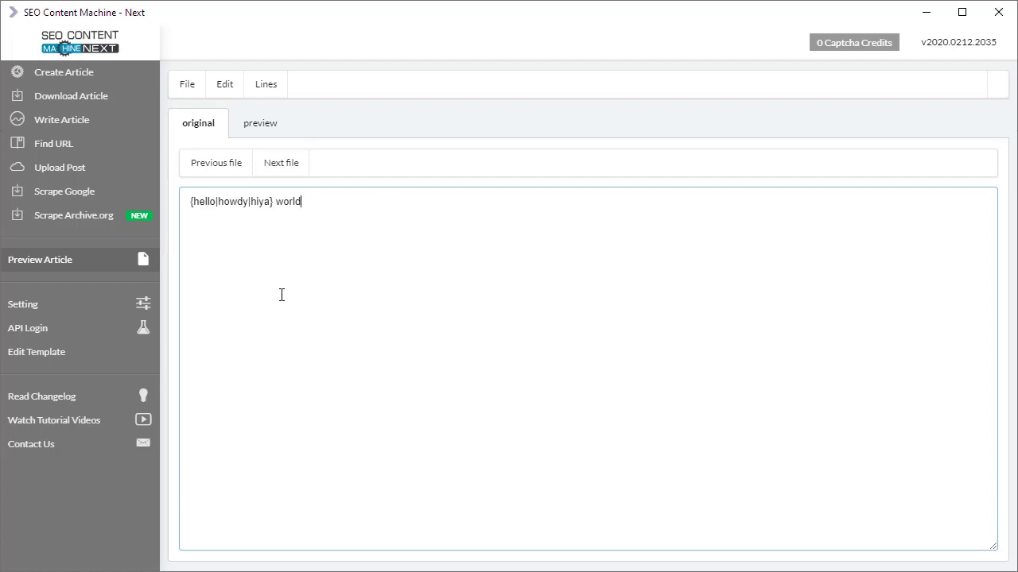
Create a new Archive.org scraper task, Archive.org Scraper #1, from the Scrape Archive.org section.
left_click(86, 224)
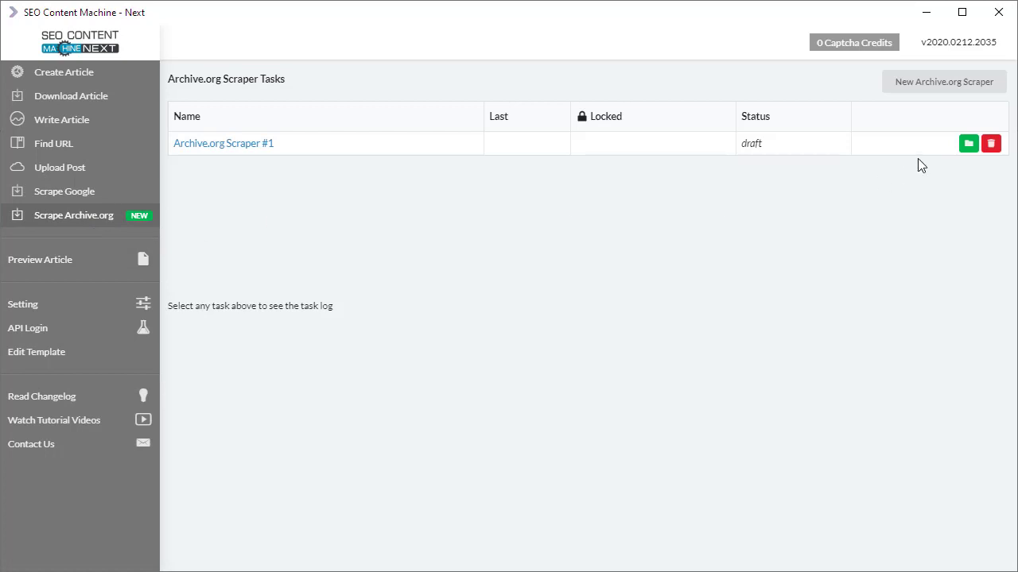
left_click(961, 89)
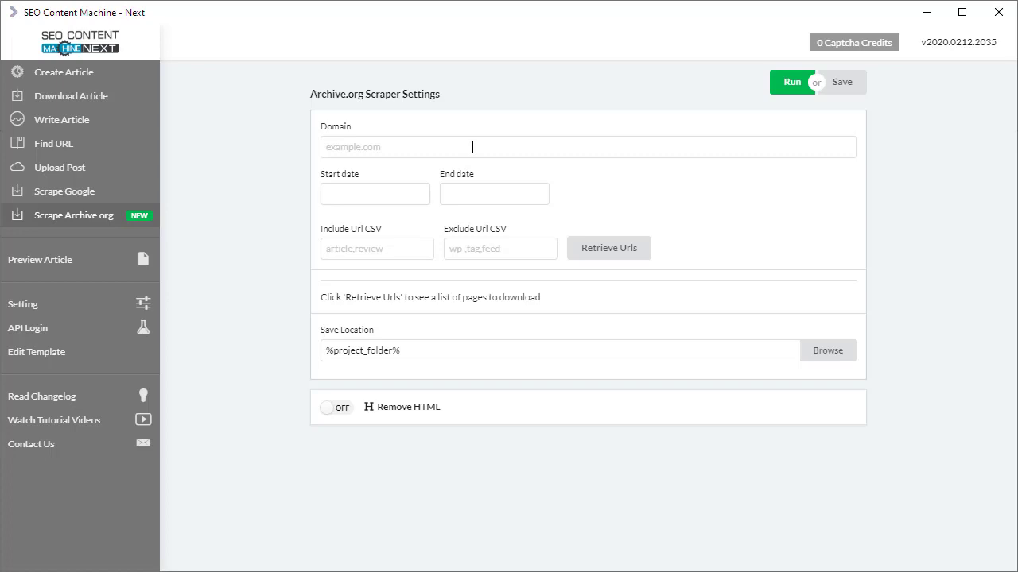
Set the scraper domain to flightcontrols.org and the start date to January 1, 2017.
left_click(472, 147)
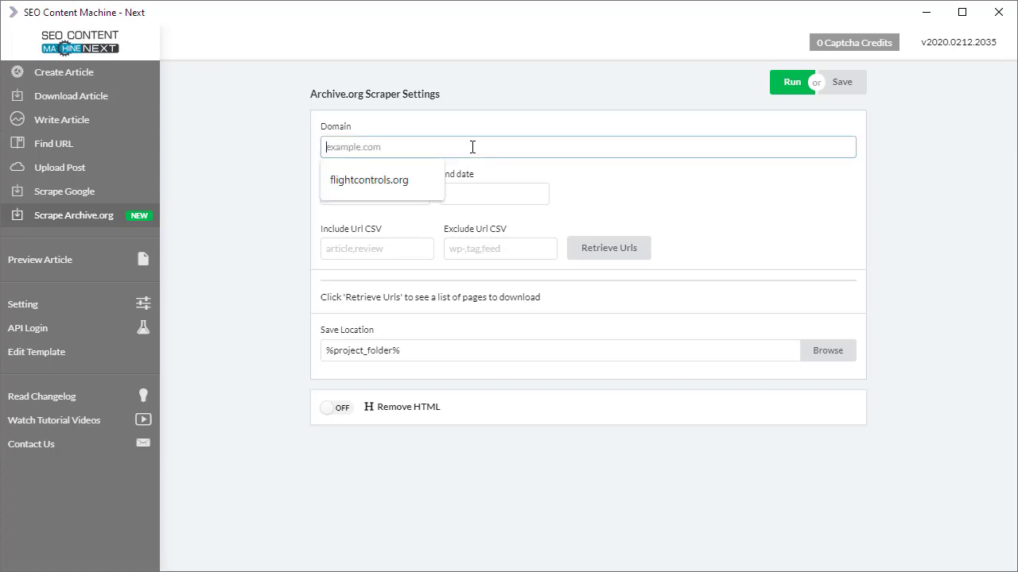
left_click(371, 183)
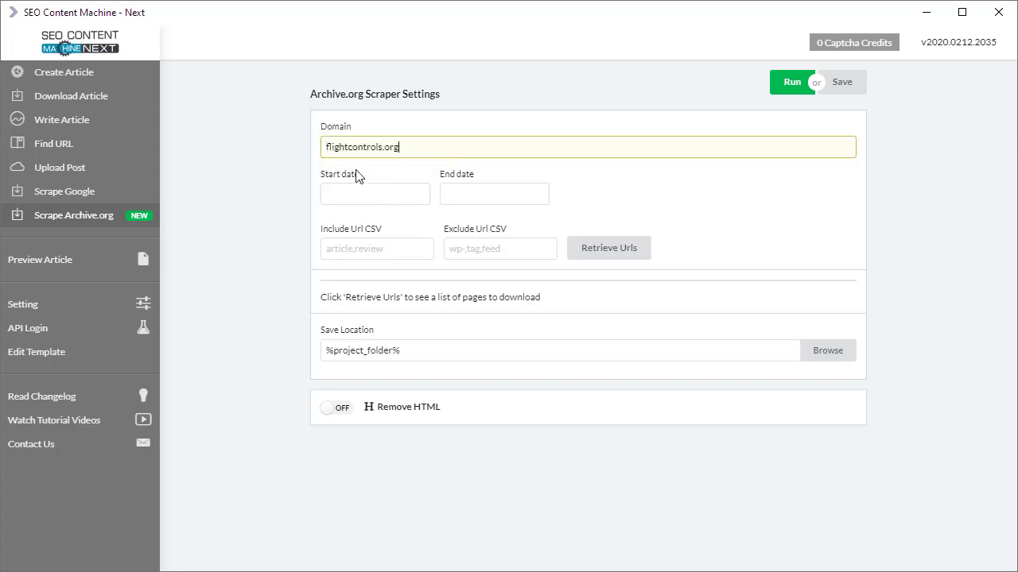
left_click(394, 193)
left_click(333, 225)
left_click(333, 225)
left_click(333, 225)
left_click(333, 225)
left_click(333, 225)
left_click(333, 225)
left_click(333, 225)
left_click(333, 225)
left_click(333, 225)
left_click(334, 225)
left_click(404, 225)
left_click(331, 225)
left_click(332, 225)
left_click(363, 255)
left_click(337, 268)
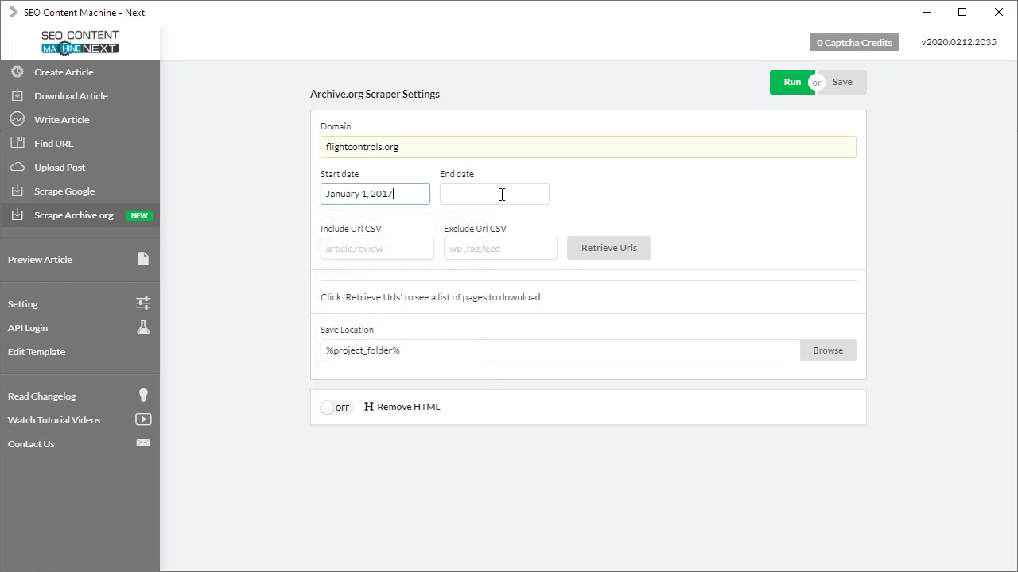
Set the end date to December 31, 2018 and retrieve the 744 archived URLs.
left_click(504, 193)
left_click(529, 228)
left_click(453, 226)
left_click(453, 227)
left_click(559, 320)
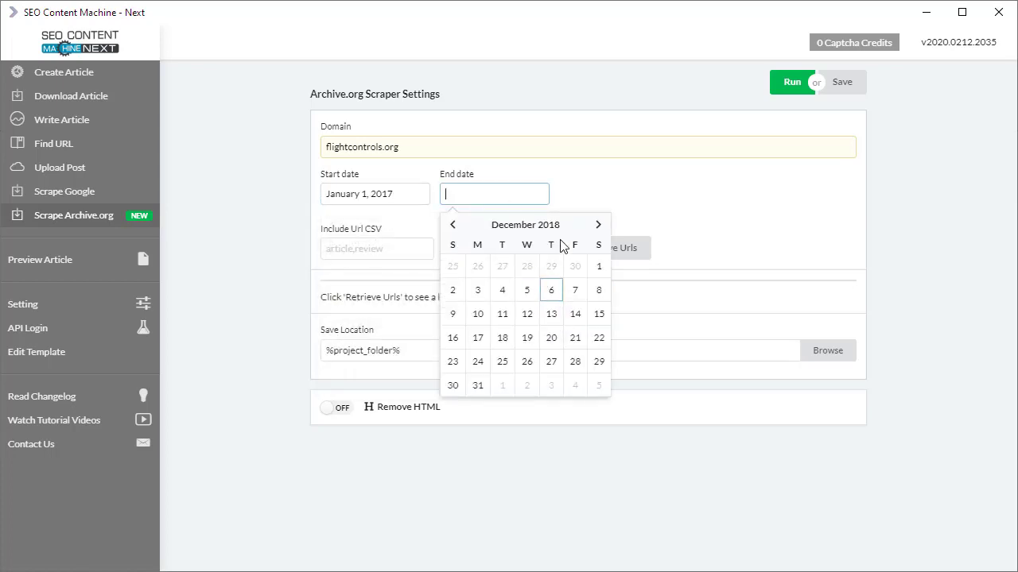
left_click(474, 371)
left_click(631, 249)
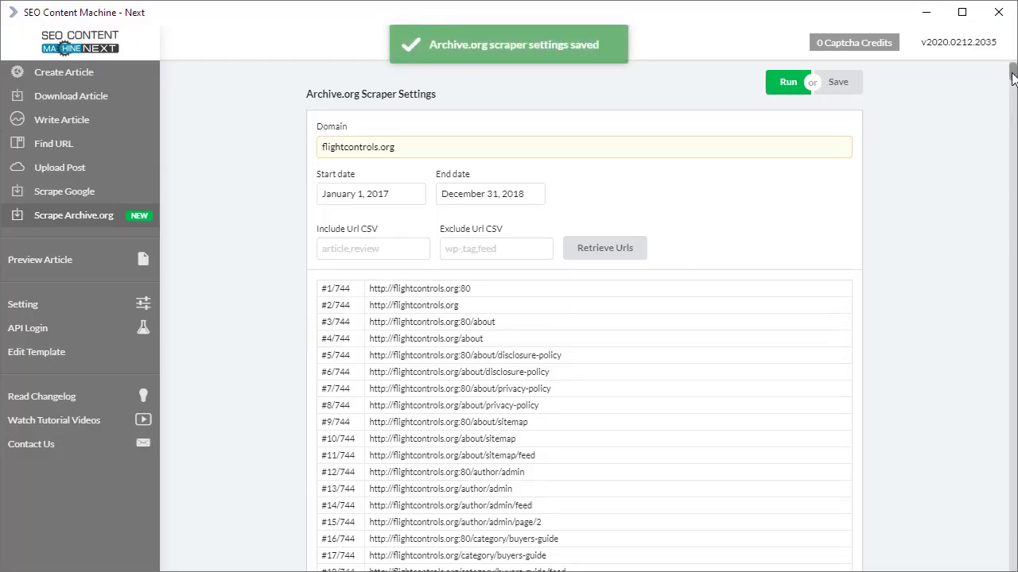
left_click_drag(1012, 77, 1011, 139)
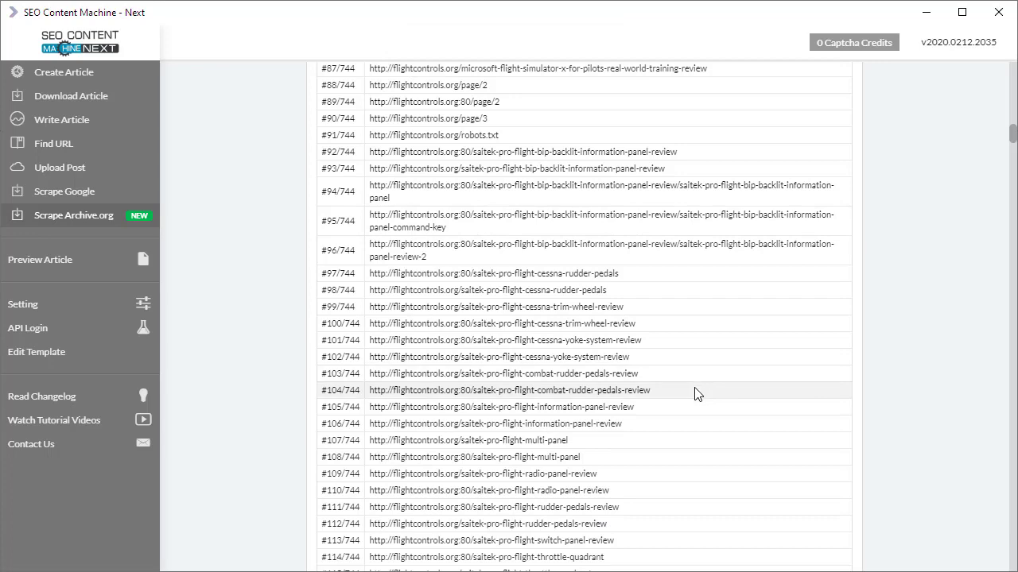
left_click_drag(1011, 141, 994, 84)
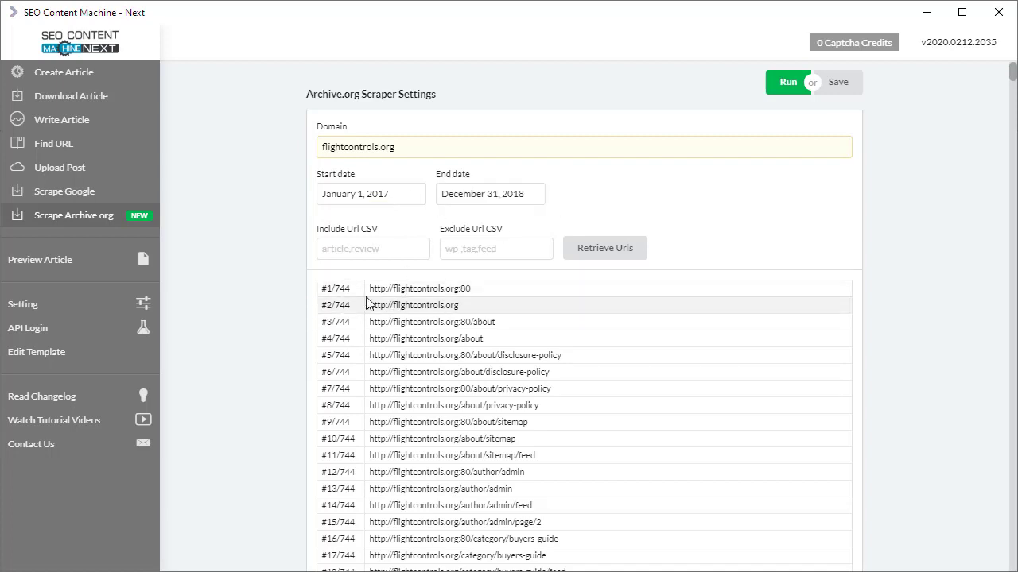
scroll(559, 421, "down", 10)
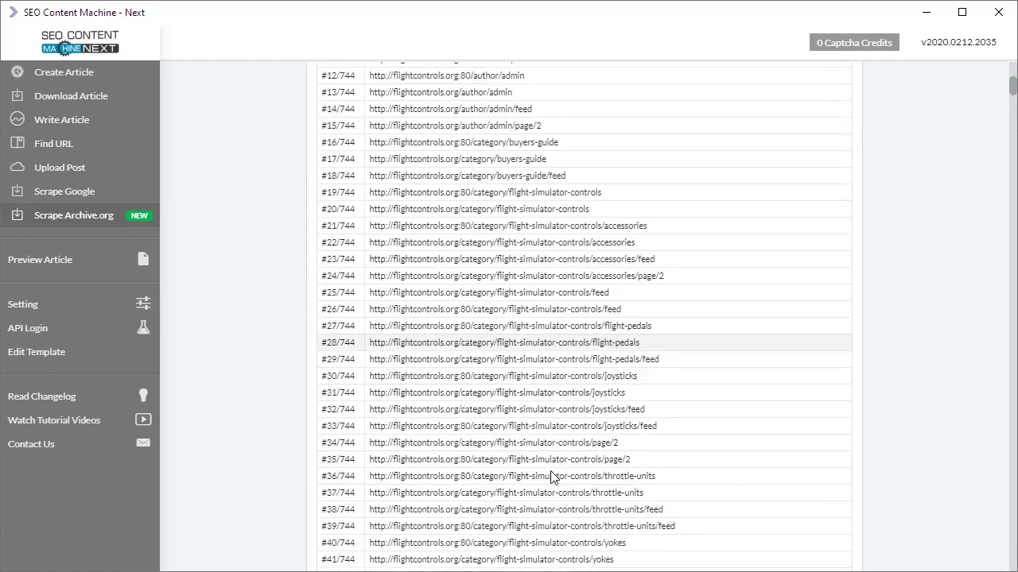
scroll(549, 461, "up", 10)
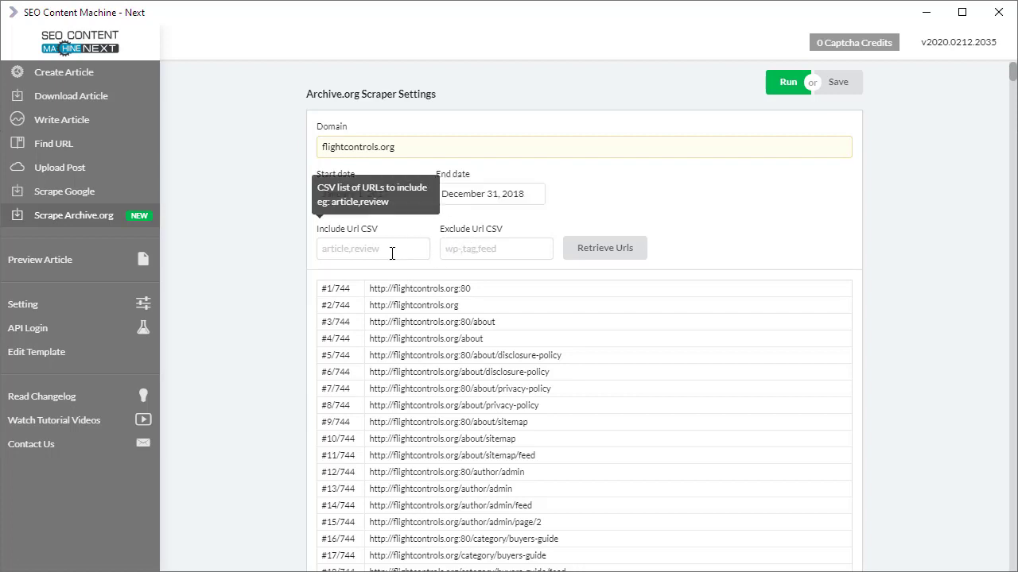
Exclude URLs containing :80 and re-retrieve, reducing the list from 744 to 570 URLs.
left_click(487, 252)
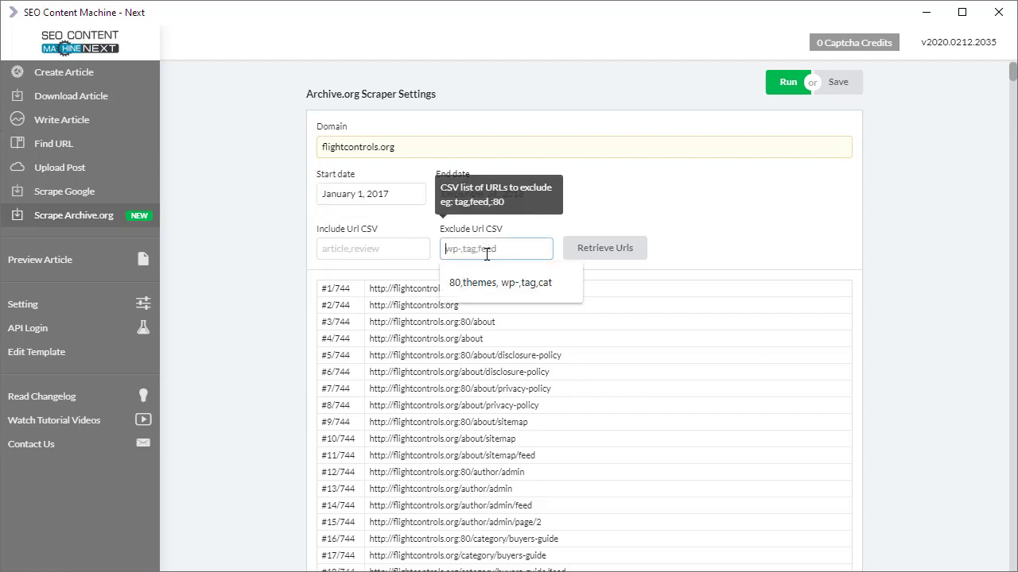
type(":80")
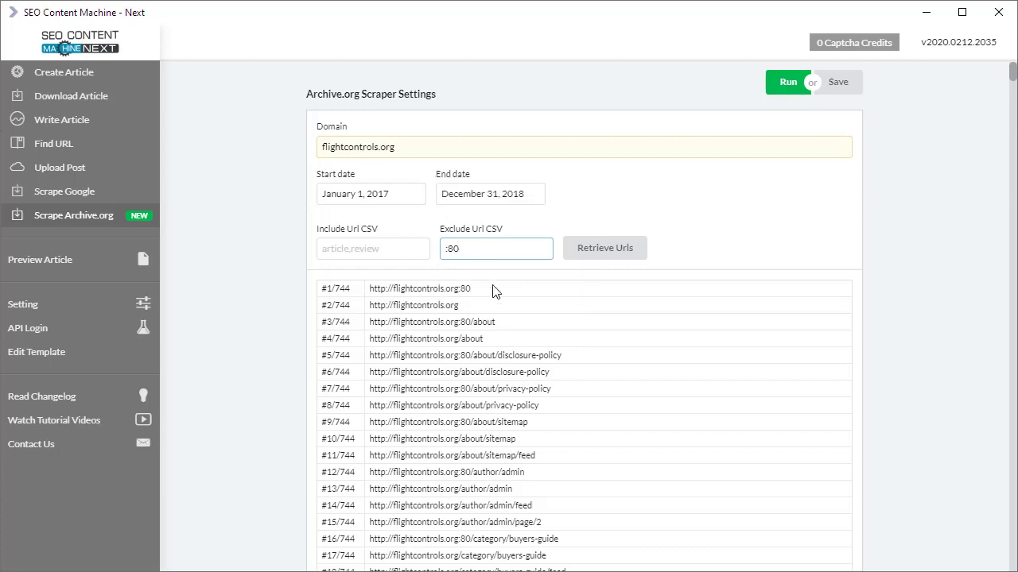
left_click(619, 253)
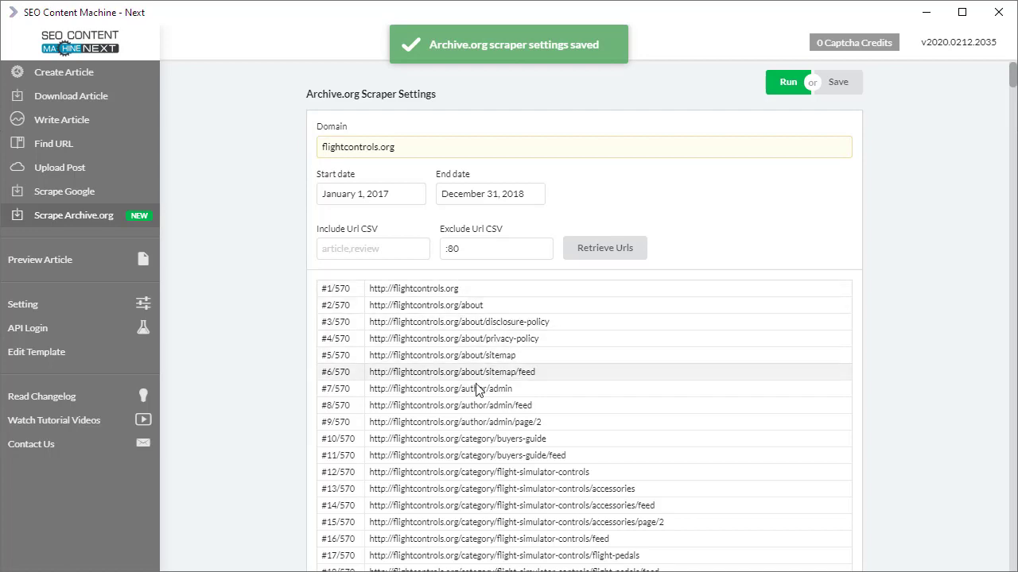
scroll(469, 401, "down", 6)
scroll(470, 402, "up", 4)
scroll(372, 263, "down", 11)
scroll(507, 377, "down", 20)
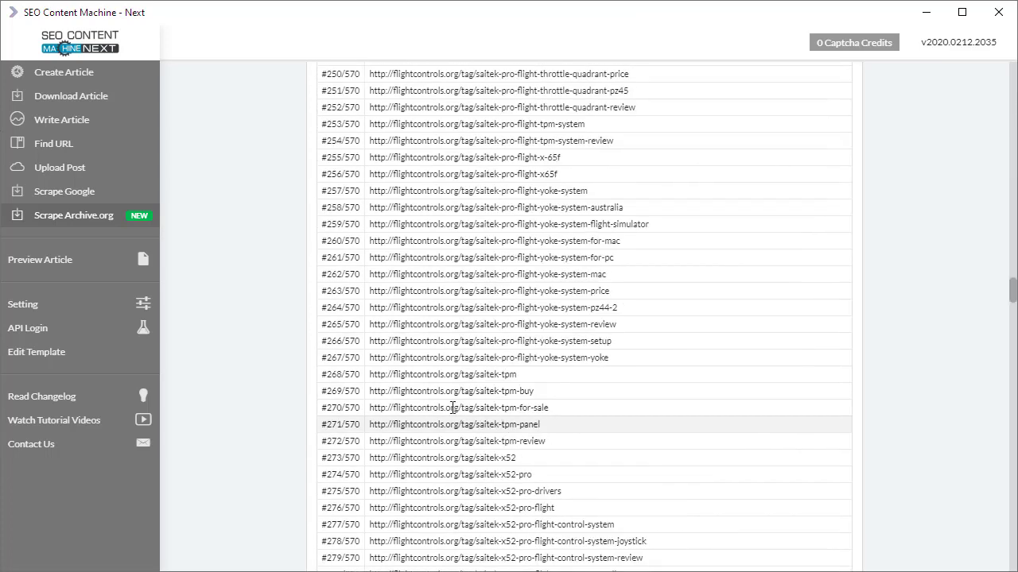
left_click_drag(403, 374, 370, 375)
scroll(606, 400, "down", 3)
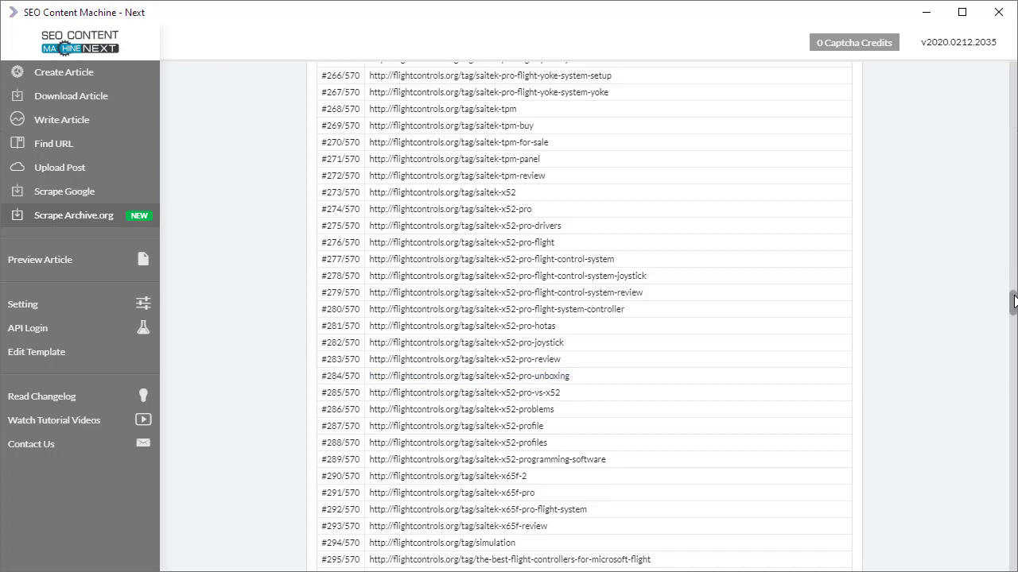
left_click_drag(1011, 302, 1015, 73)
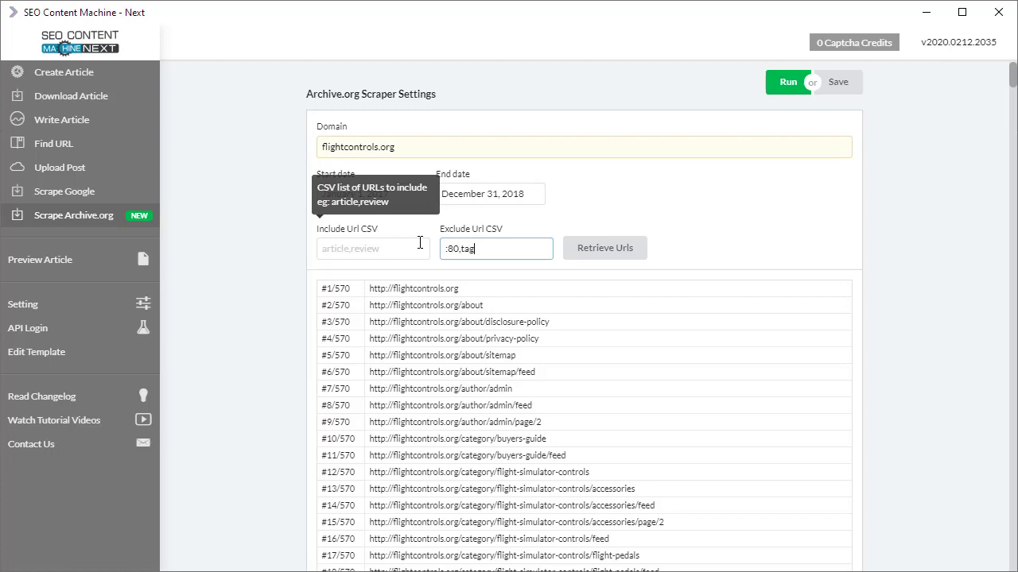
left_click(597, 254)
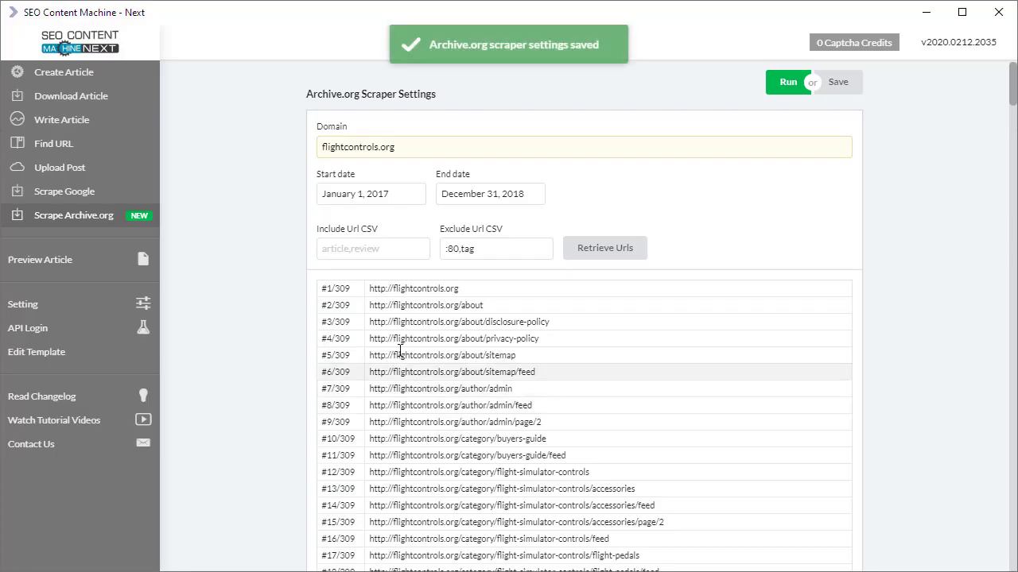
left_click_drag(1013, 80, 1012, 147)
scroll(845, 407, "down", 20)
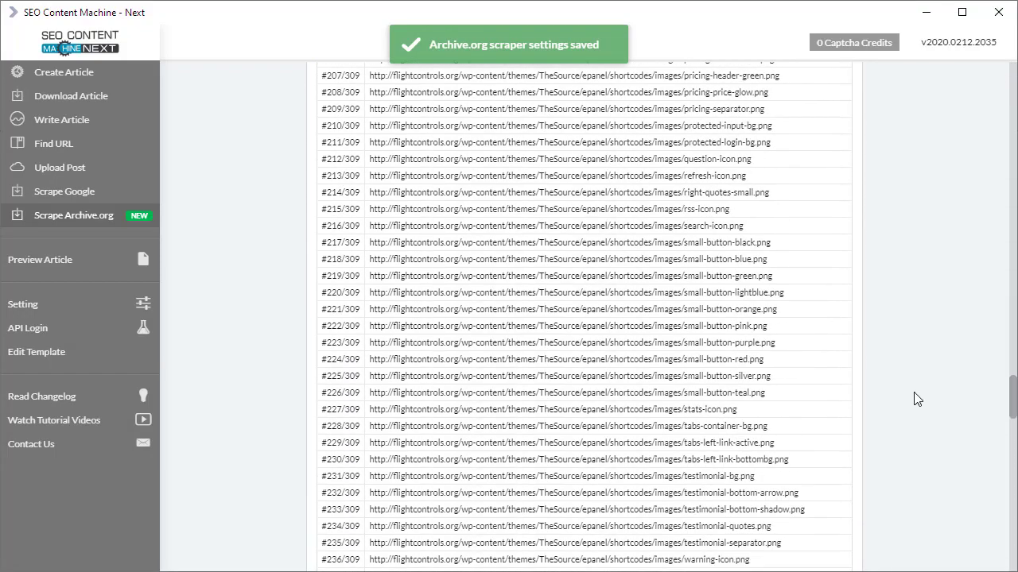
scroll(561, 535, "down", 8)
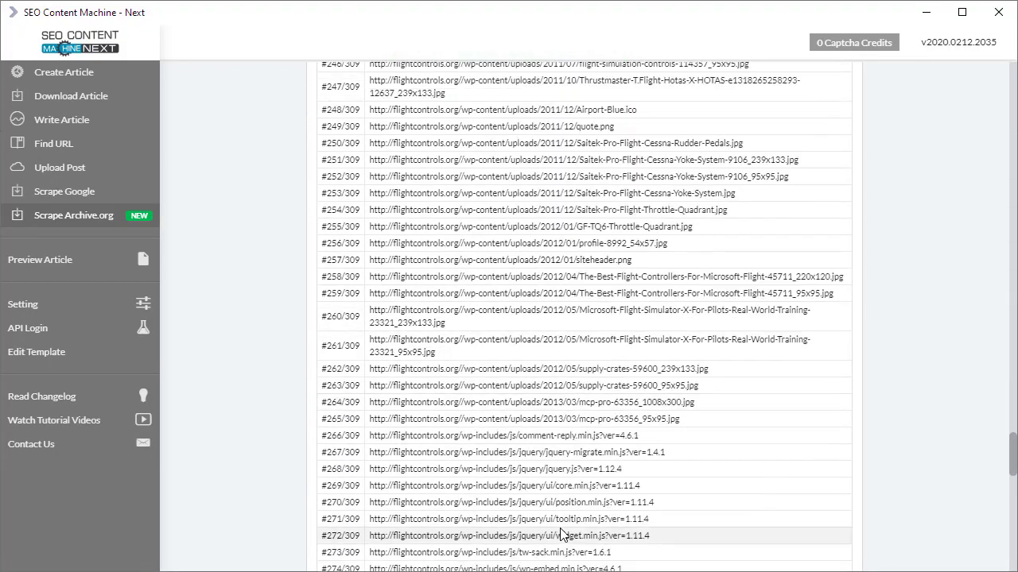
scroll(562, 534, "down", 4)
left_click_drag(1013, 477, 978, 107)
scroll(978, 107, "up", 3)
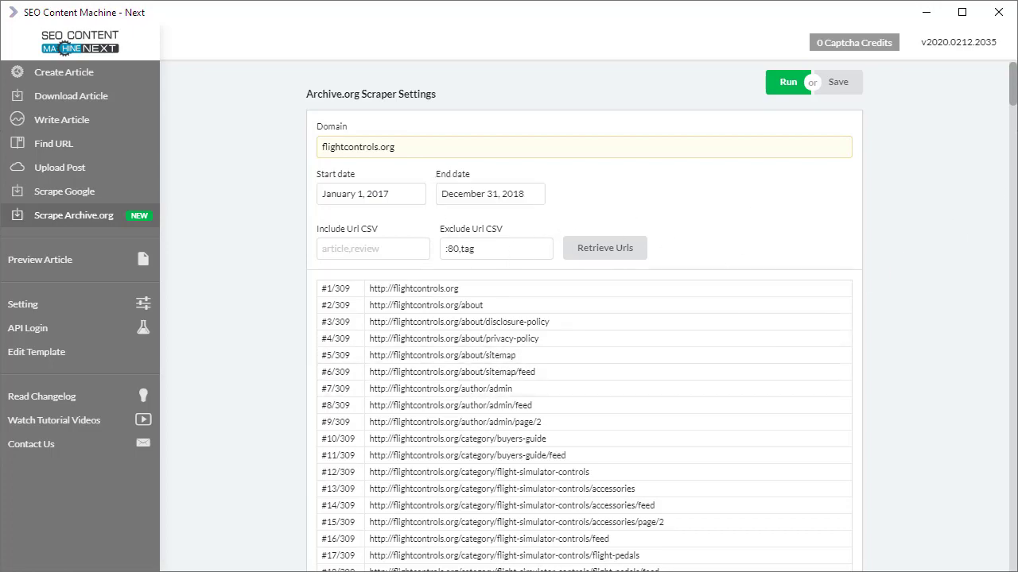
left_click_drag(1013, 88, 997, 548)
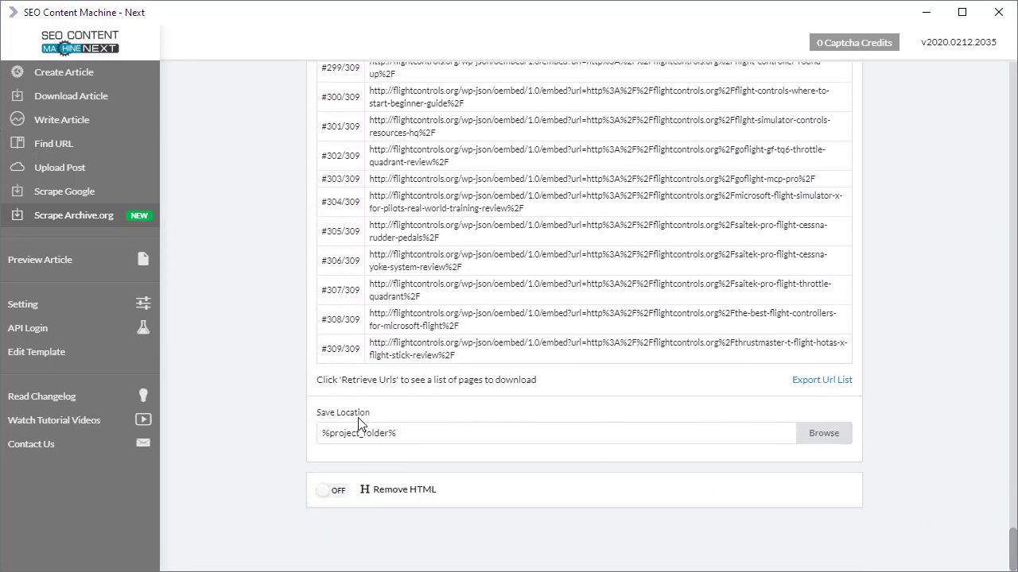
left_click(440, 432)
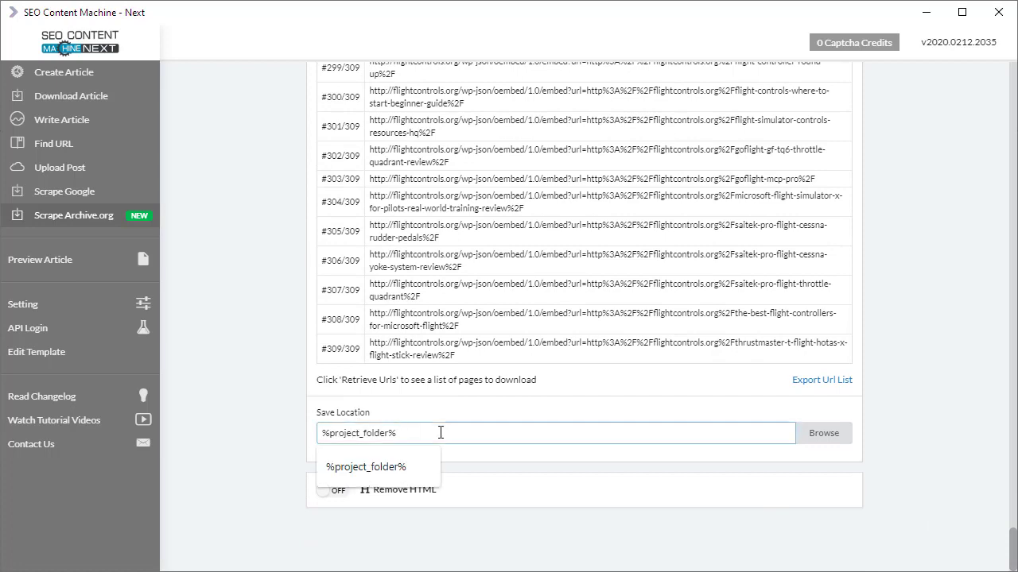
left_click(538, 414)
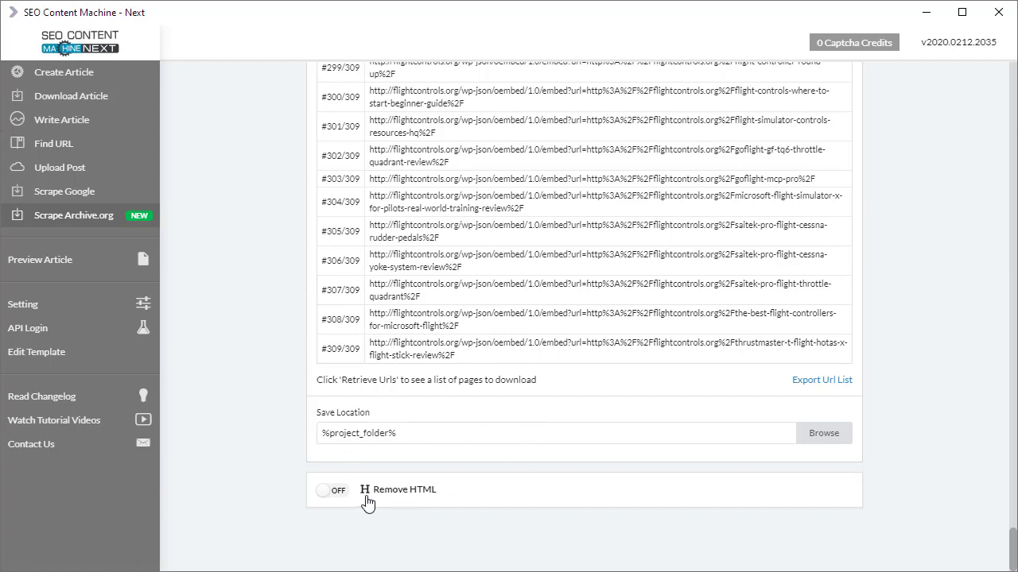
Turn Remove HTML on and select the empty paragraph wrap opening tag field.
left_click(328, 489)
scroll(279, 462, "down", 1)
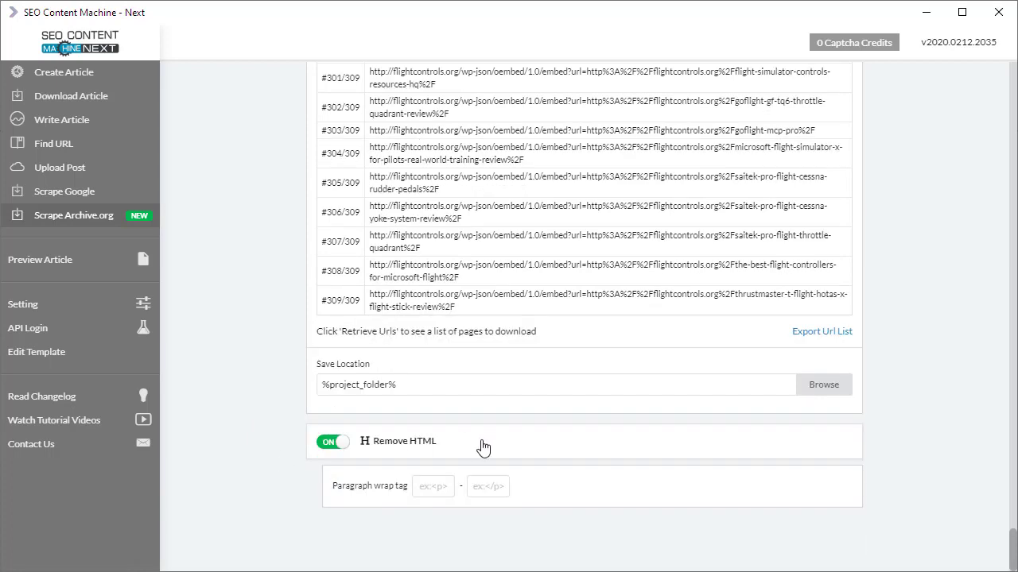
left_click(445, 484)
scroll(822, 565, "up", 15)
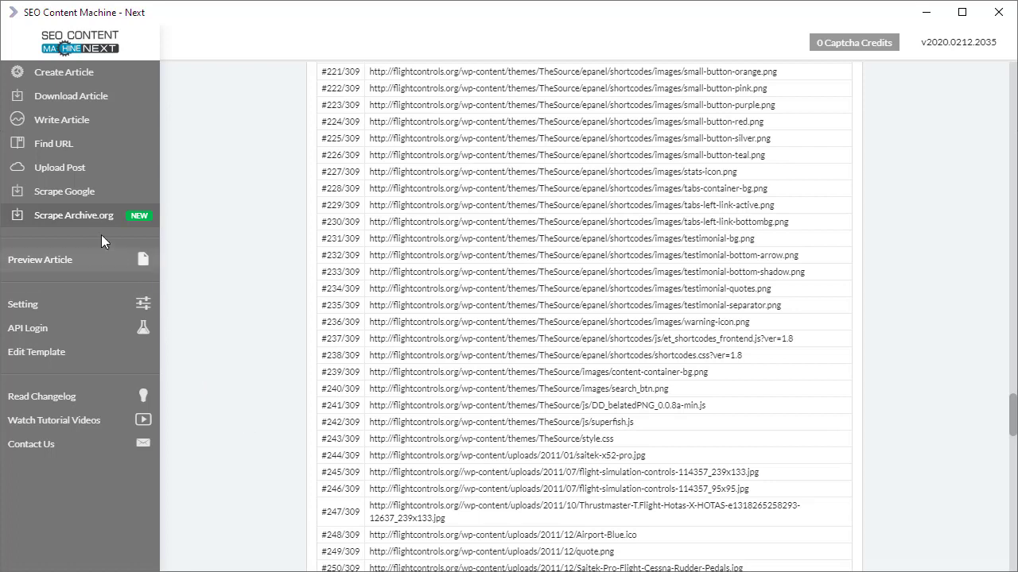
Start a new writing assistant task and focus its article keywords box.
left_click(90, 127)
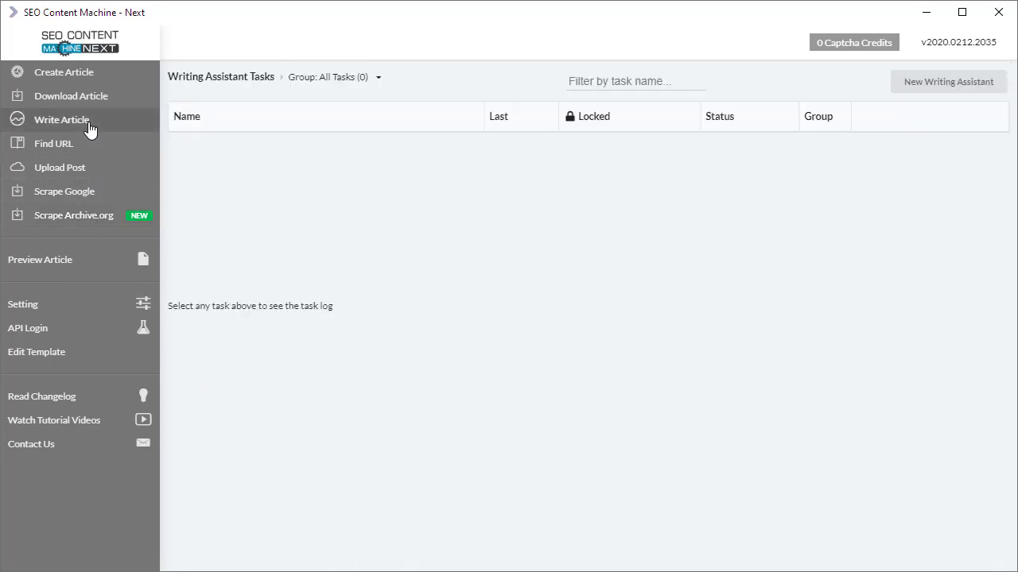
left_click(975, 89)
left_click(464, 164)
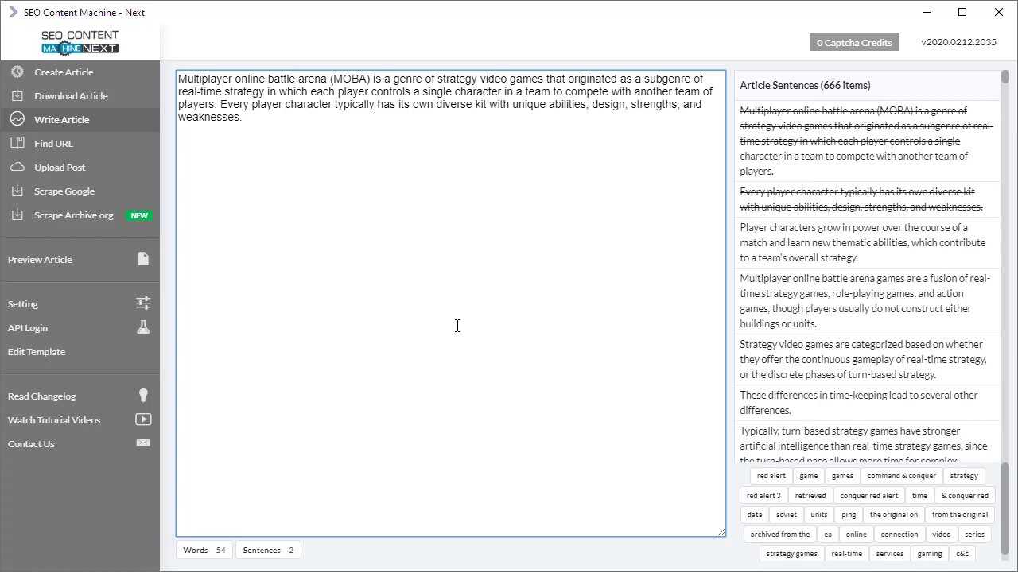
Append the Player characters sentence and two more suggested sentences to the MOBA draft.
left_click(819, 235)
left_click(803, 293)
left_click(803, 360)
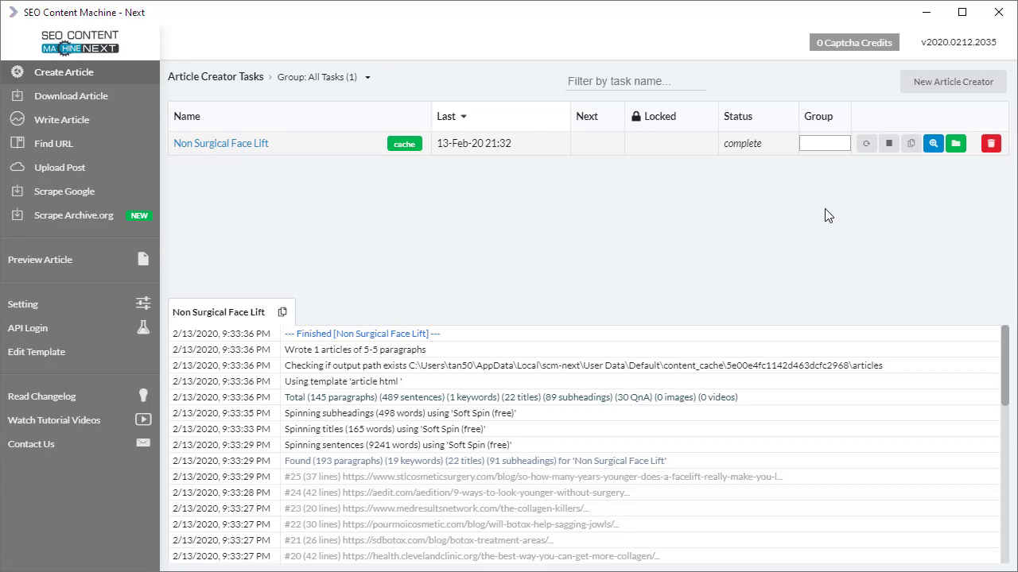
Open the Non Surgical Face Lift article and view its spintax as rendered preview text.
left_click(936, 151)
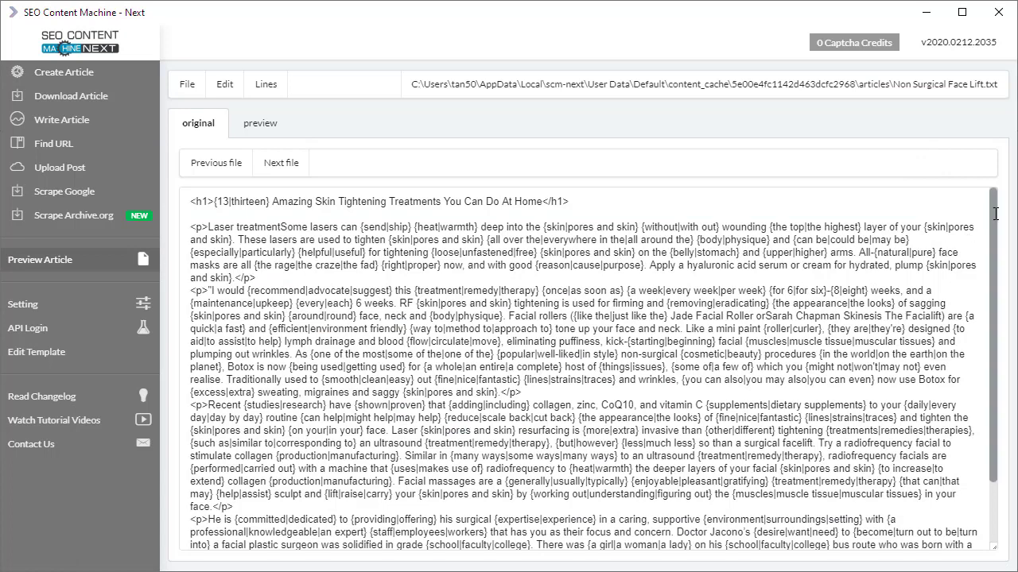
left_click_drag(989, 217, 983, 198)
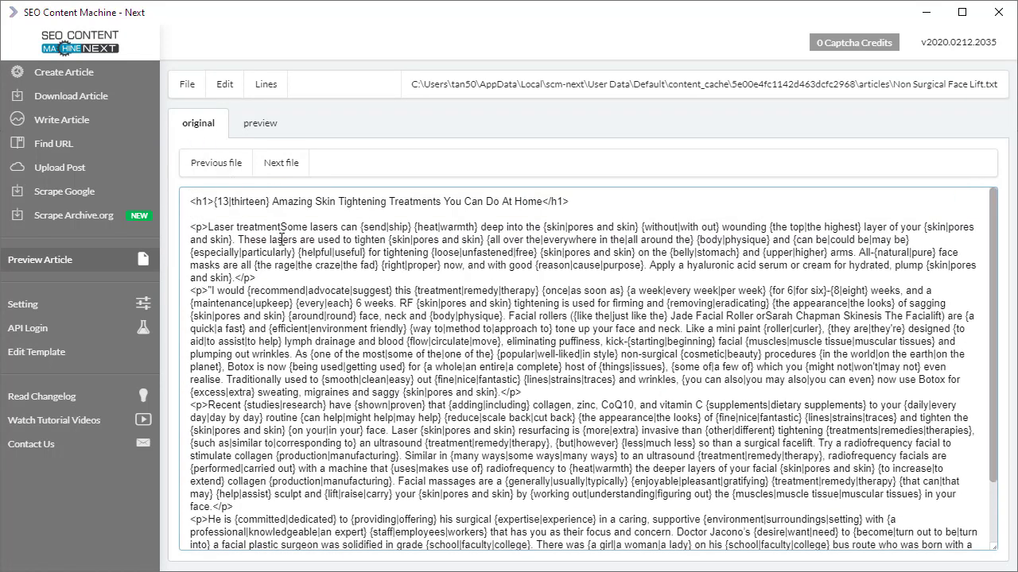
left_click(260, 123)
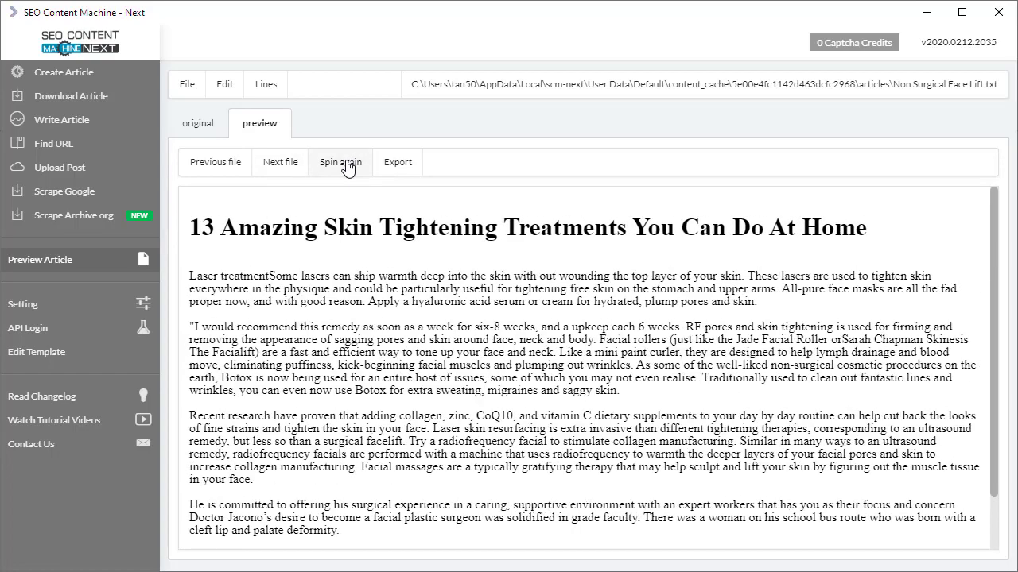
Enter the lines hi, hi and lo, then remove duplicate lines, leaving hi and lo.
left_click(199, 124)
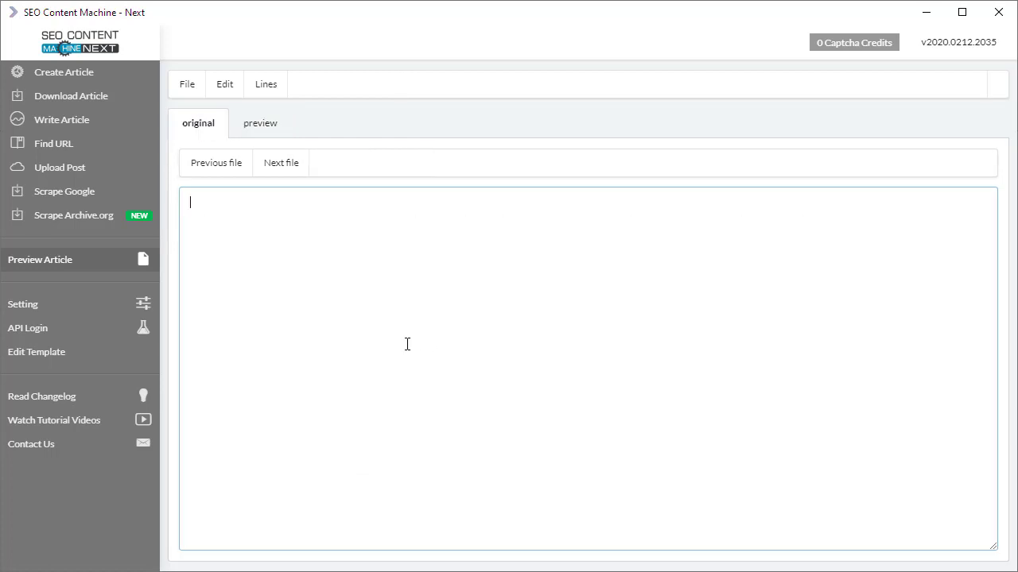
left_click(268, 85)
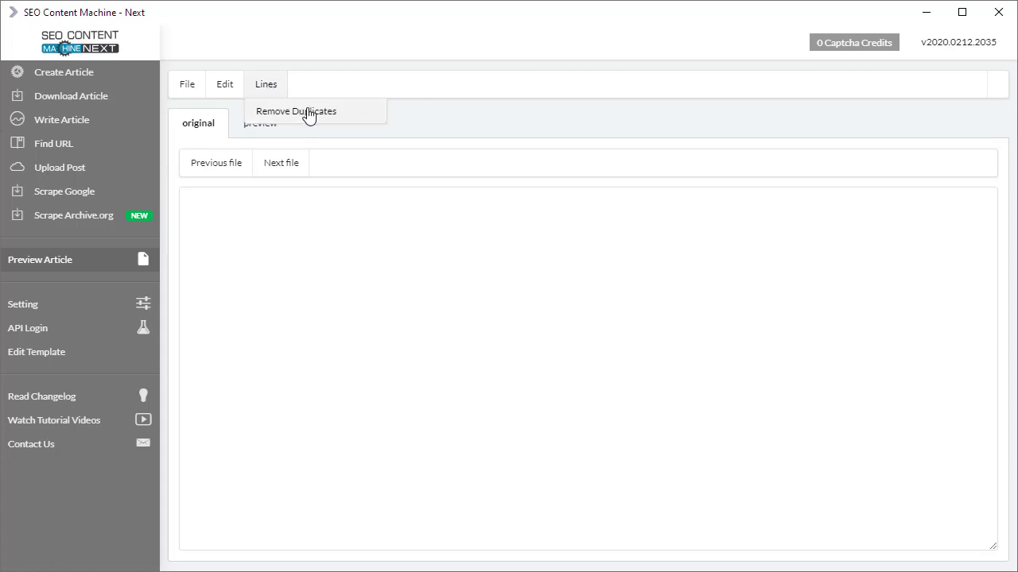
left_click(416, 266)
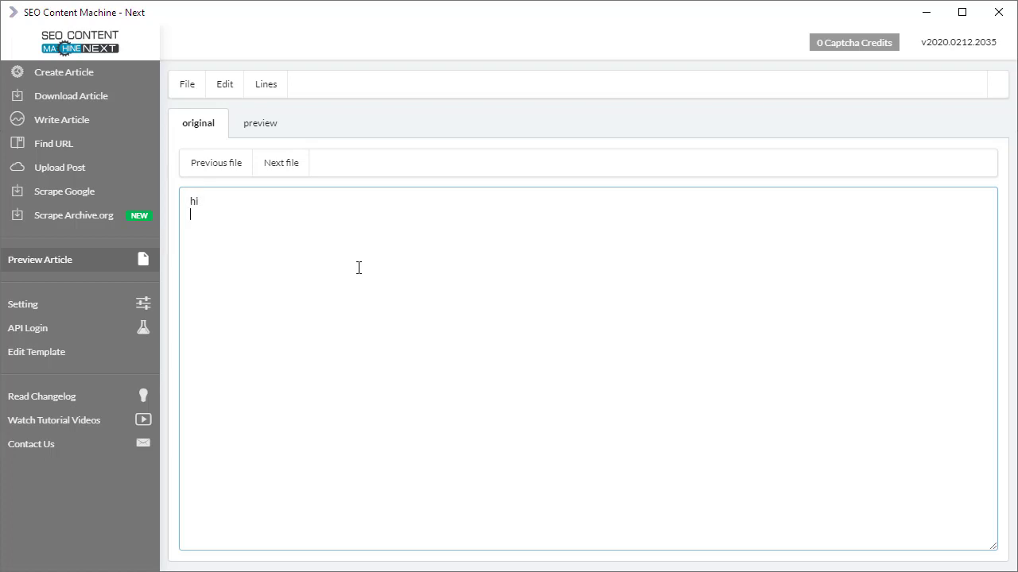
type("hi hi")
key("Return")
type("lo")
left_click(265, 84)
left_click(274, 106)
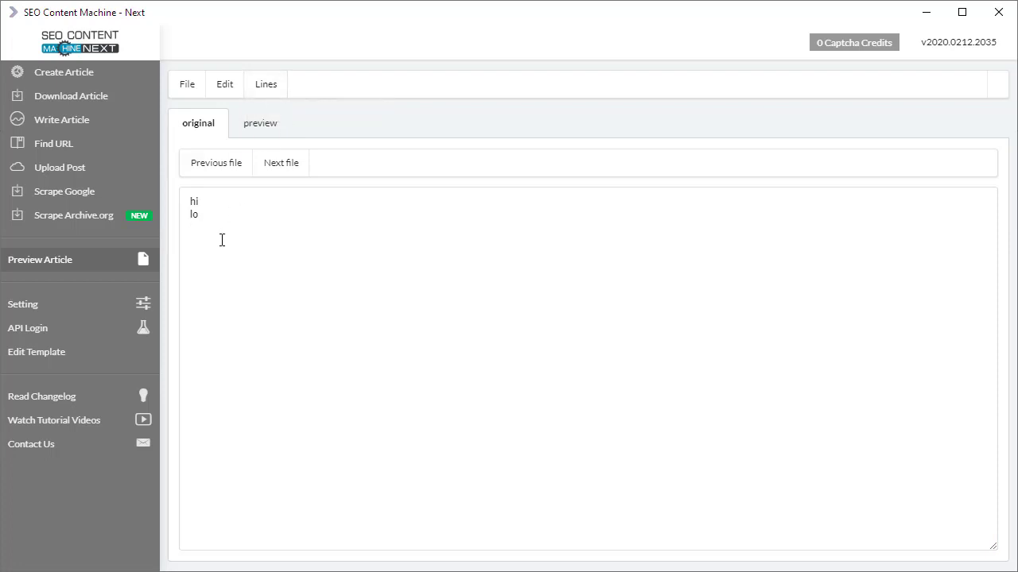
left_click(301, 250)
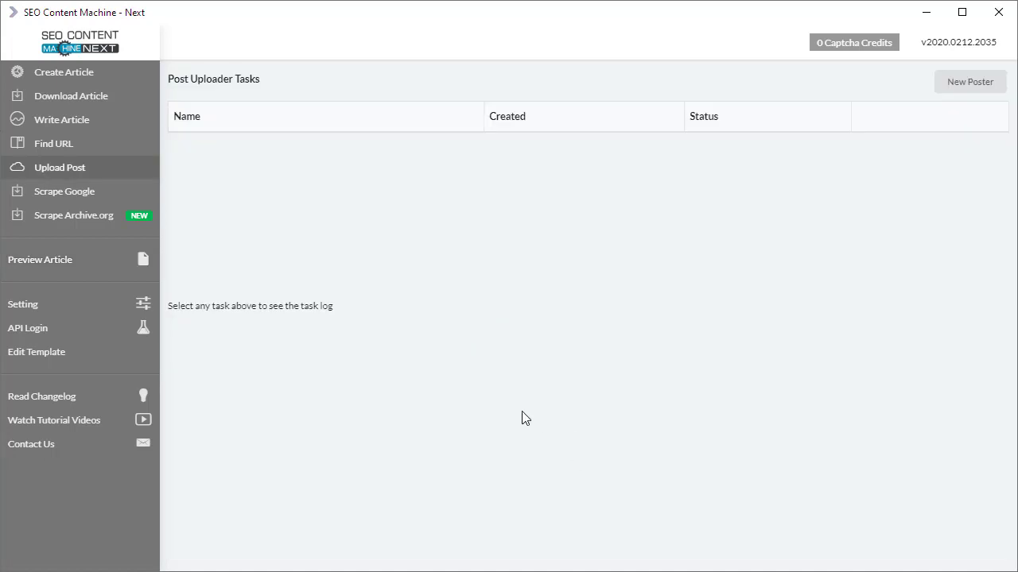
Start a new poster, open Import Blogs CSV from Select Blog, and cancel without importing.
left_click(991, 91)
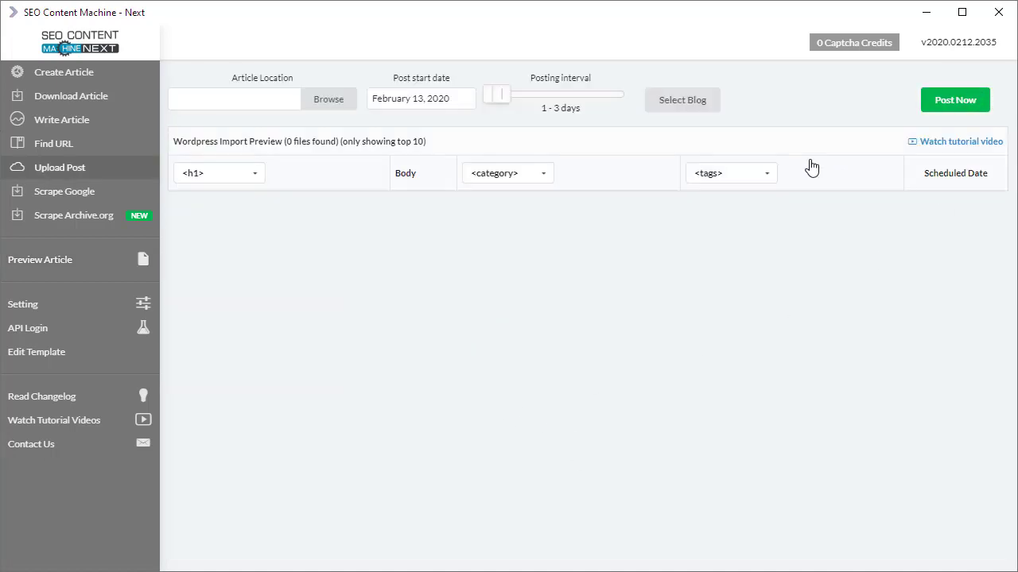
left_click(710, 104)
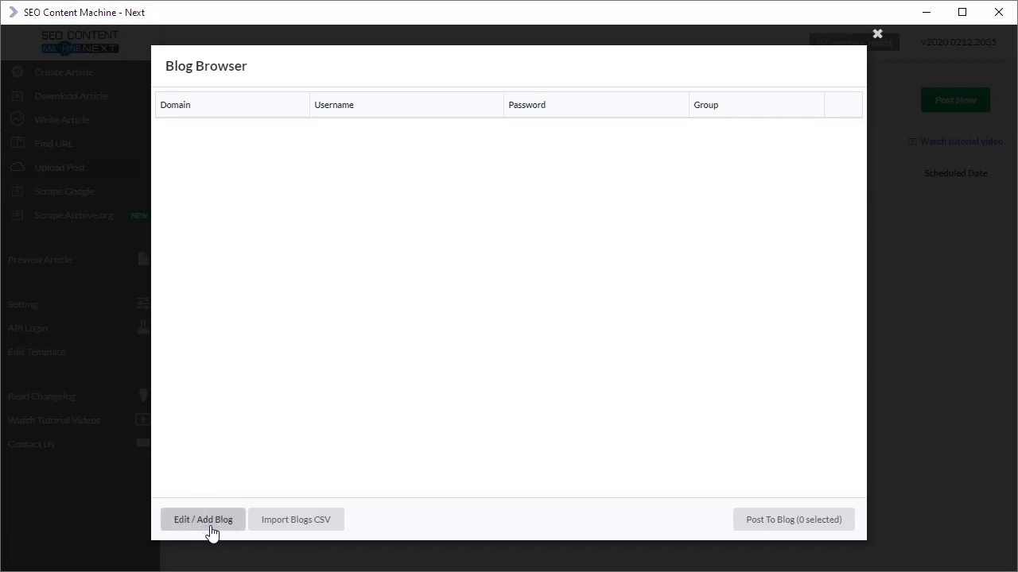
left_click(319, 526)
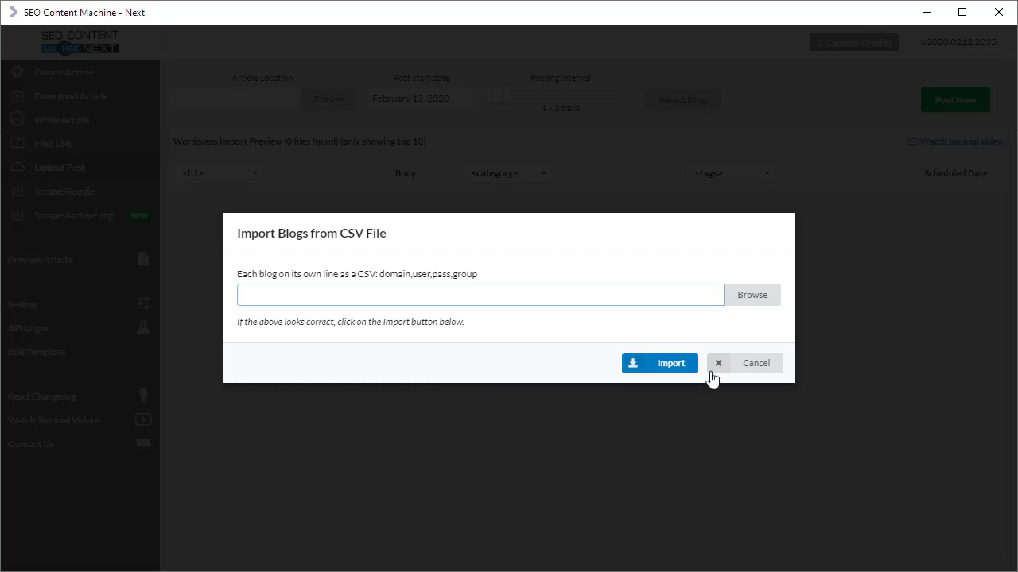
left_click(752, 367)
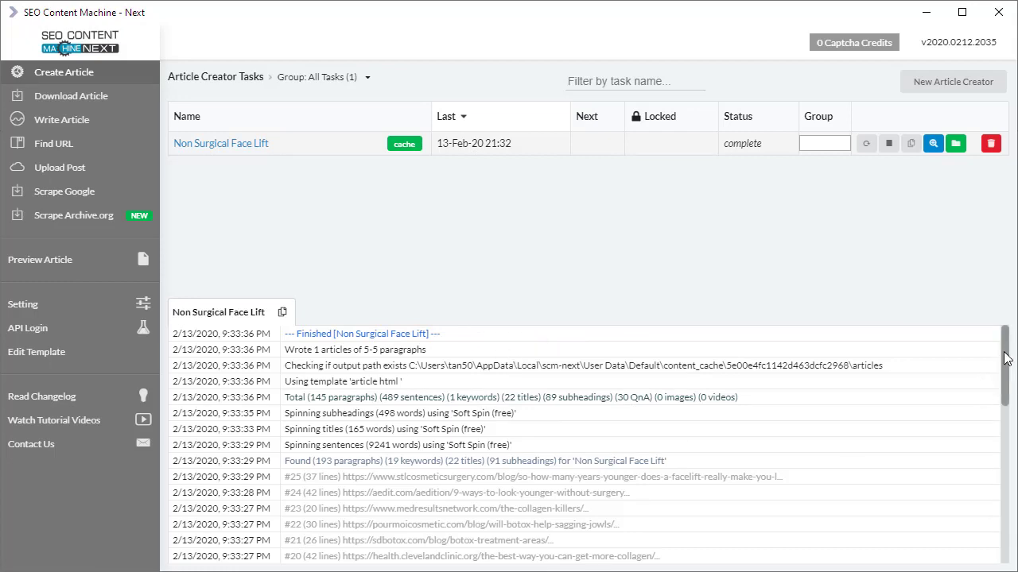
left_click_drag(1004, 372, 1005, 529)
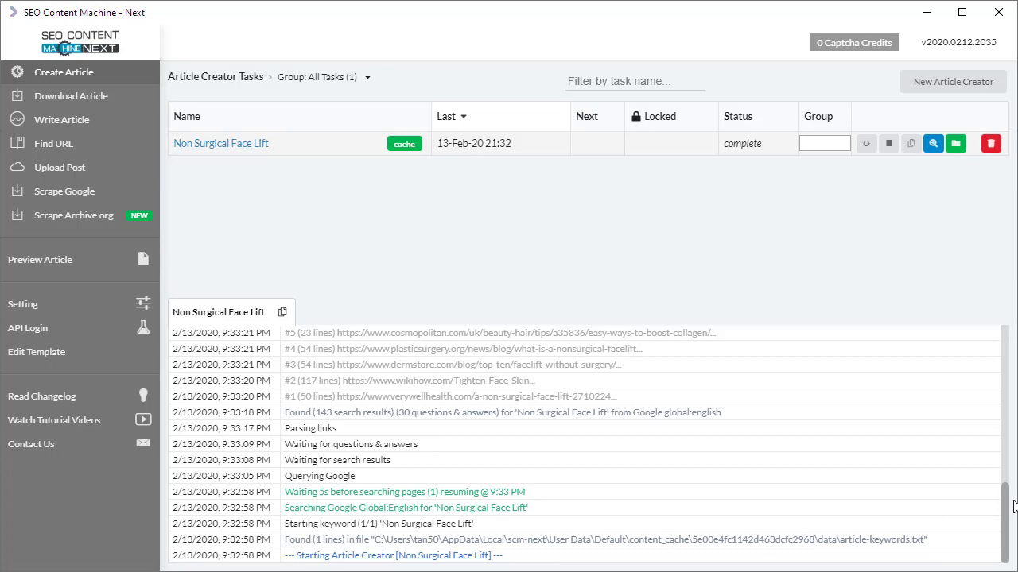
left_click_drag(1005, 504, 1003, 415)
left_click_drag(1005, 460, 999, 341)
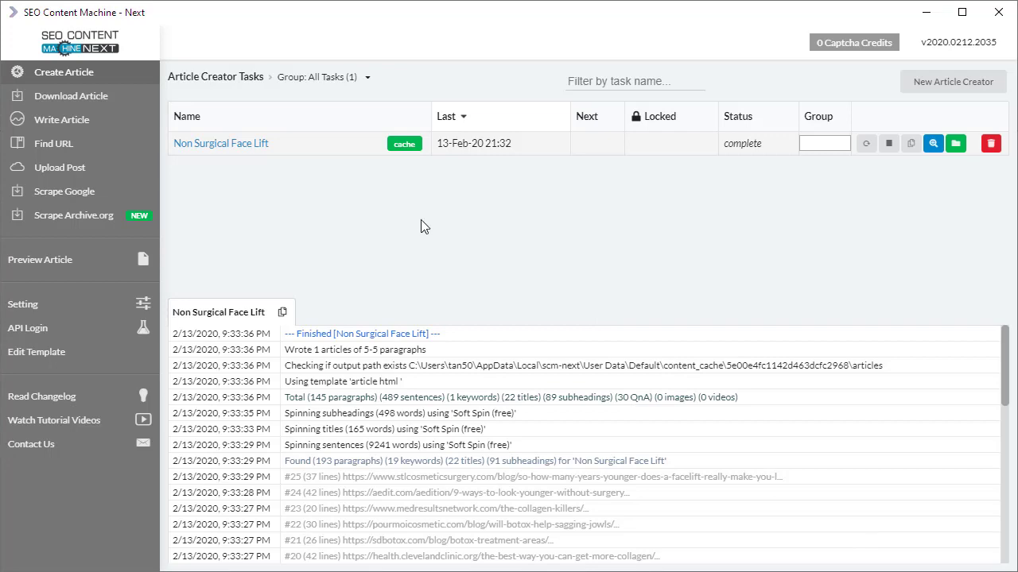
Raise the Non Surgical Face Lift Filter Urls result limit from 25 to 300.
left_click(247, 153)
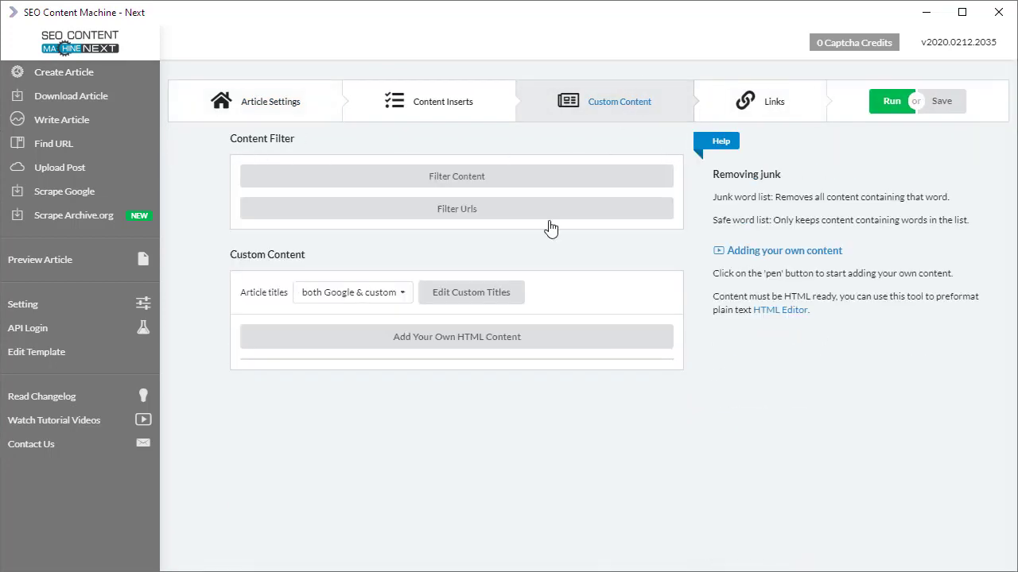
left_click(498, 213)
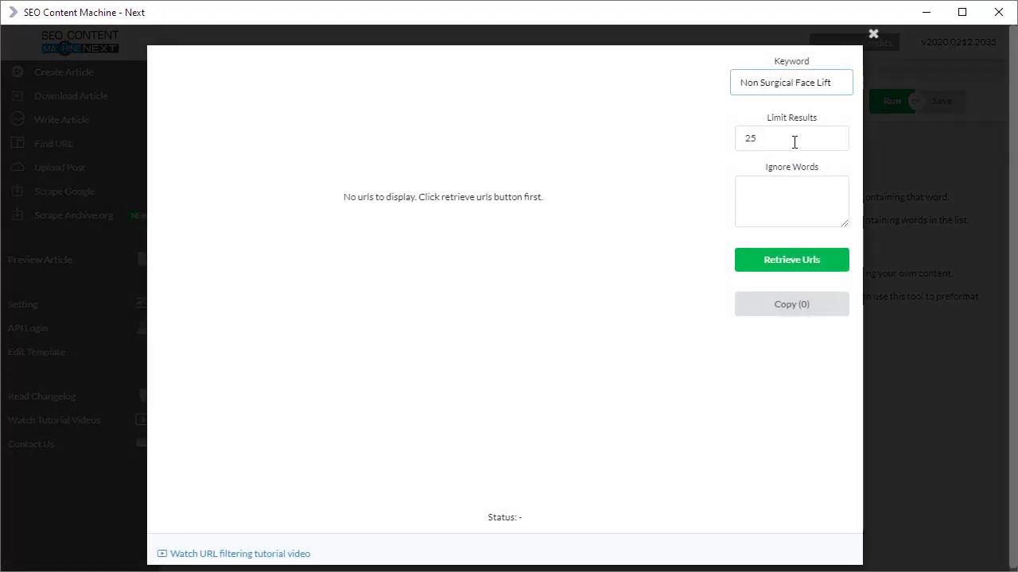
left_click(794, 141)
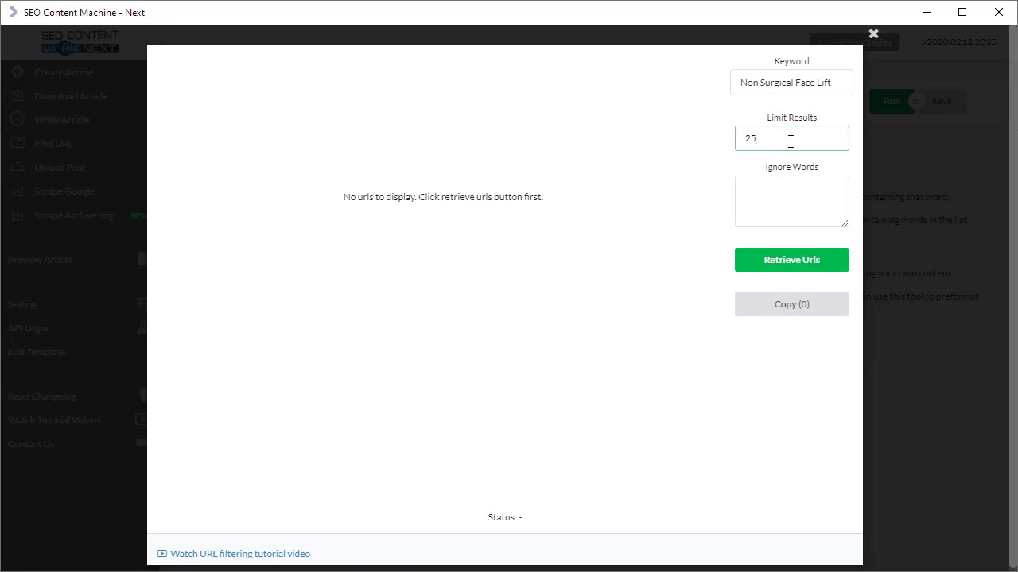
key("ctrl+a")
type("300")
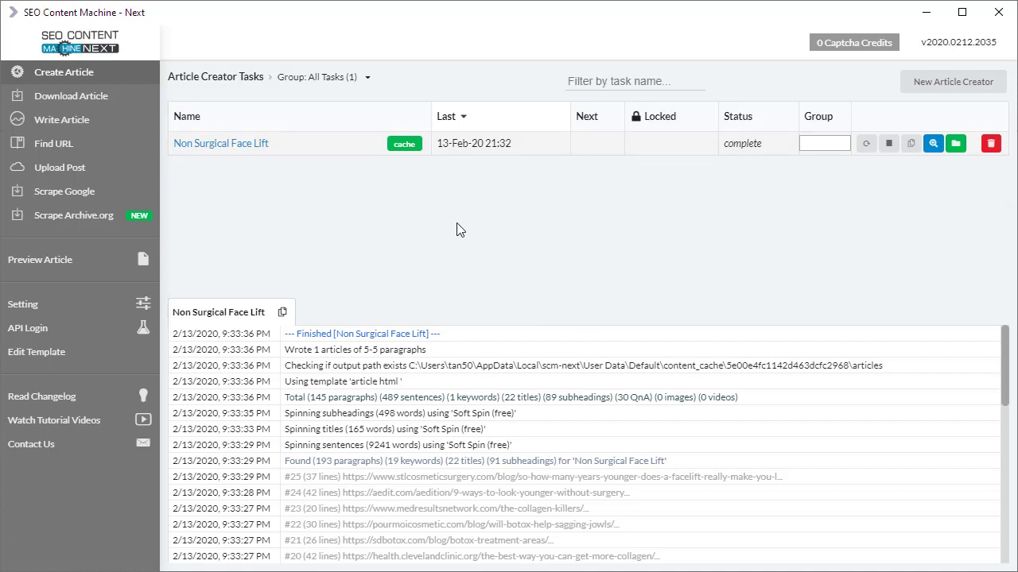
Sort the tasks by name and put the Non Surgical Face Lift task in group 'a'.
left_click(294, 126)
left_click(367, 79)
left_click(802, 148)
type("a")
Filter the task list to group 'a', then show all groups again.
left_click(357, 77)
left_click(336, 111)
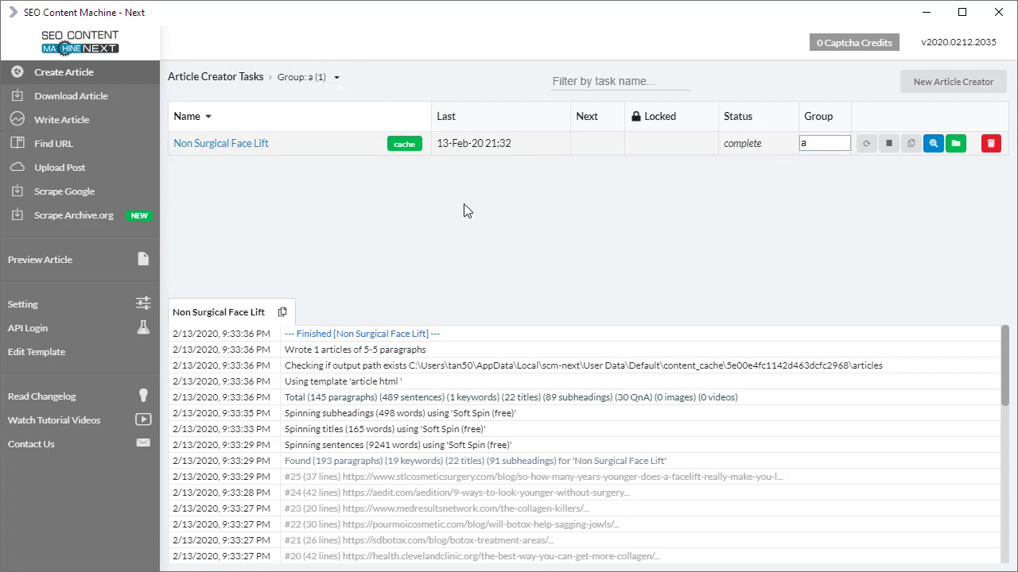
left_click(334, 78)
left_click(329, 101)
left_click(636, 83)
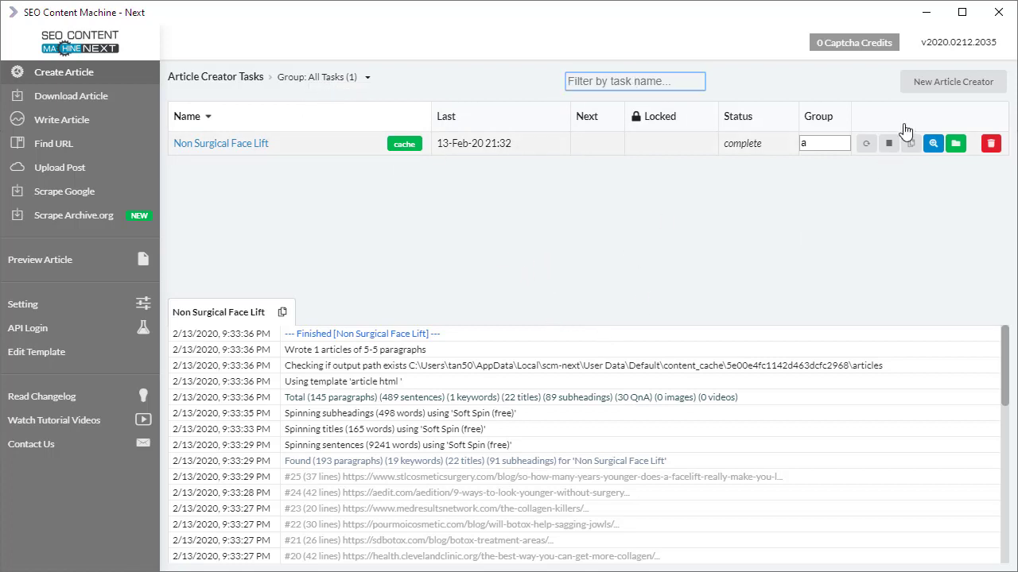
Create a sencha tea Article Creator task, filter tasks by 'sen', then show Writing Assistant tasks.
left_click(913, 89)
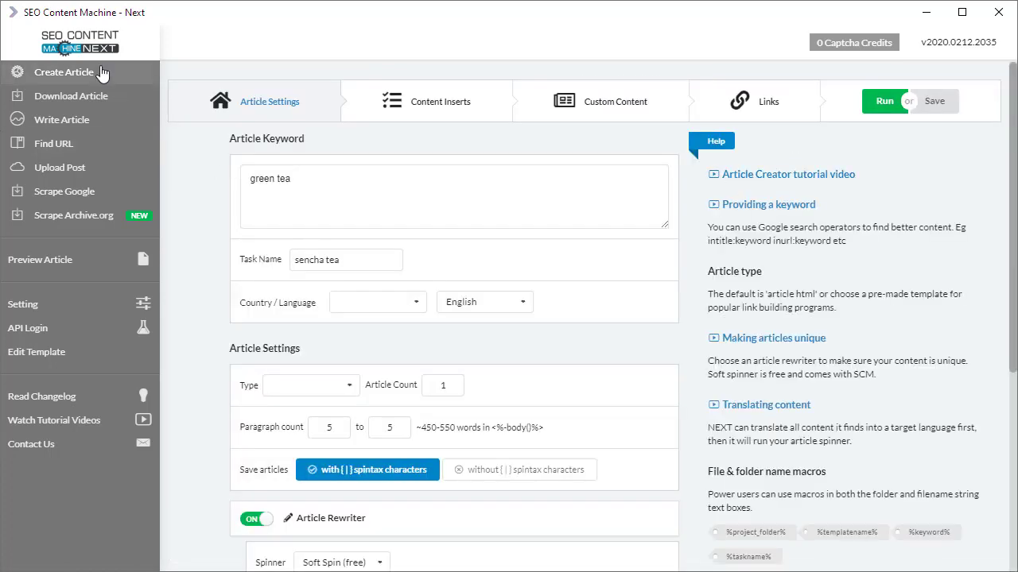
left_click(36, 70)
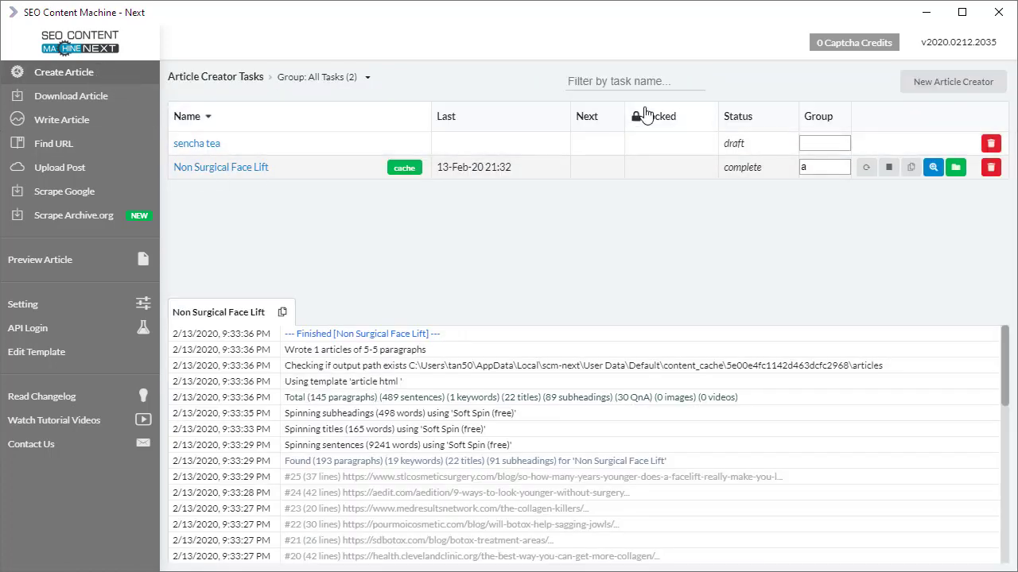
left_click(628, 89)
type("sen")
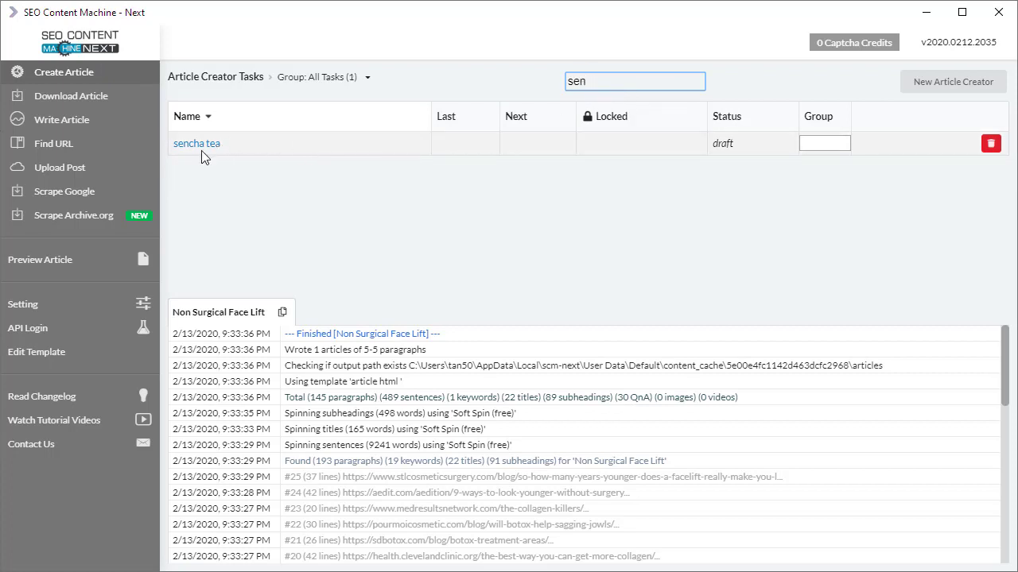
left_click(61, 119)
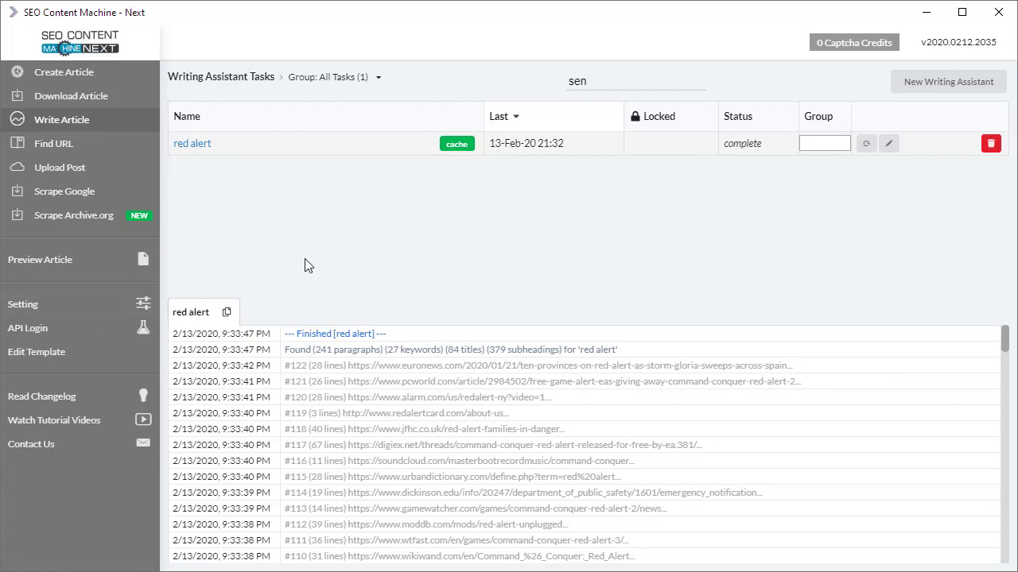